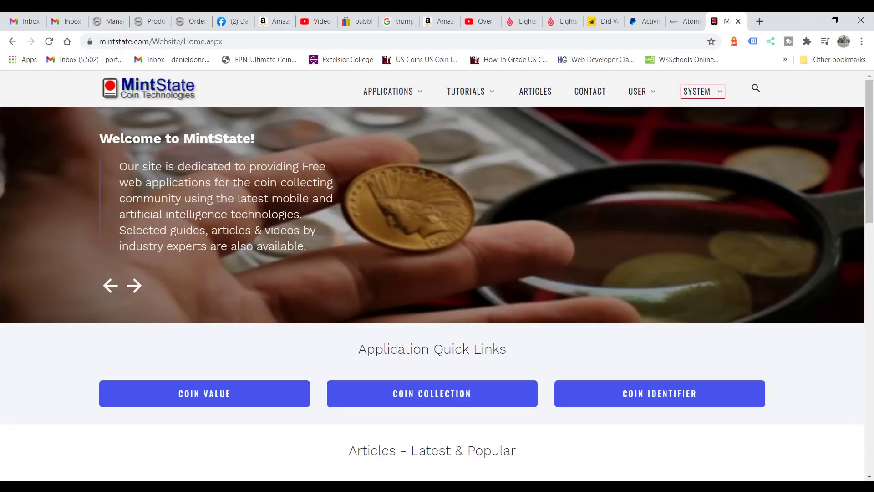
# Step: Open the Beta Grader App and start the Coin Grader application
pyautogui.moveTo(702, 91)
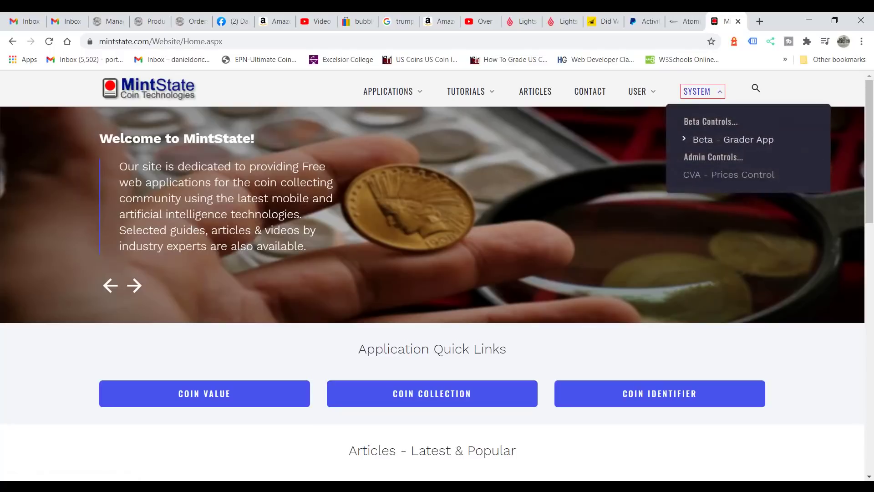
pyautogui.click(733, 139)
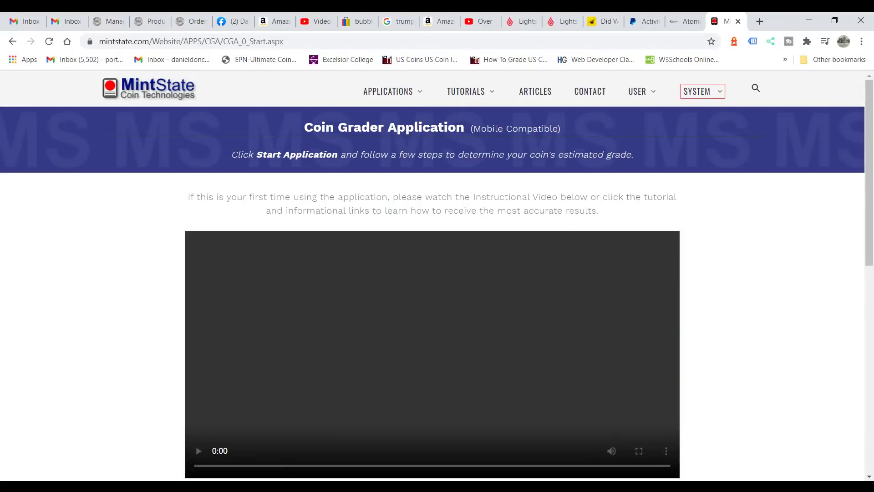
pyautogui.scroll(-5, 432, 319)
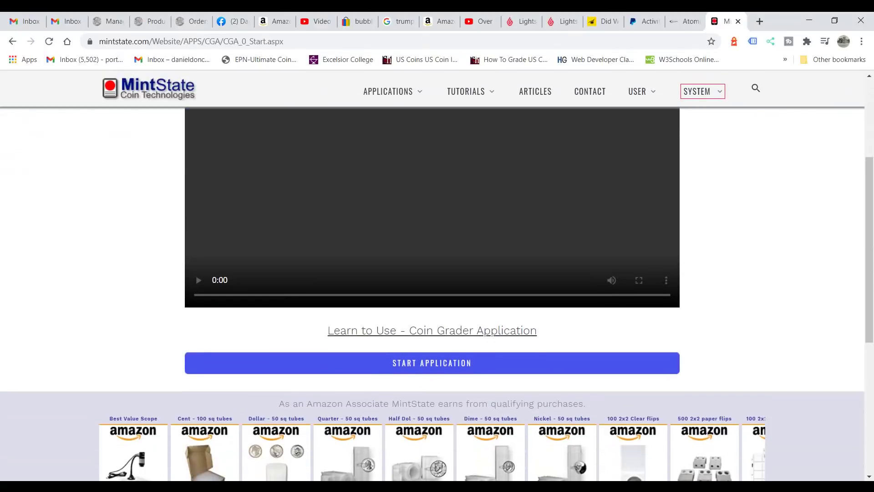
pyautogui.click(432, 306)
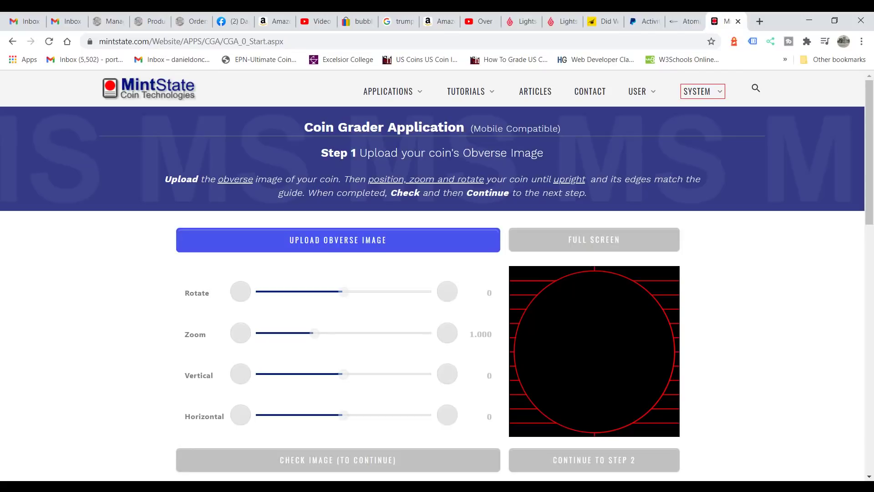
# Step: Upload IMG_5524 from the November-5-2020 folder as the coin's obverse image
pyautogui.click(337, 240)
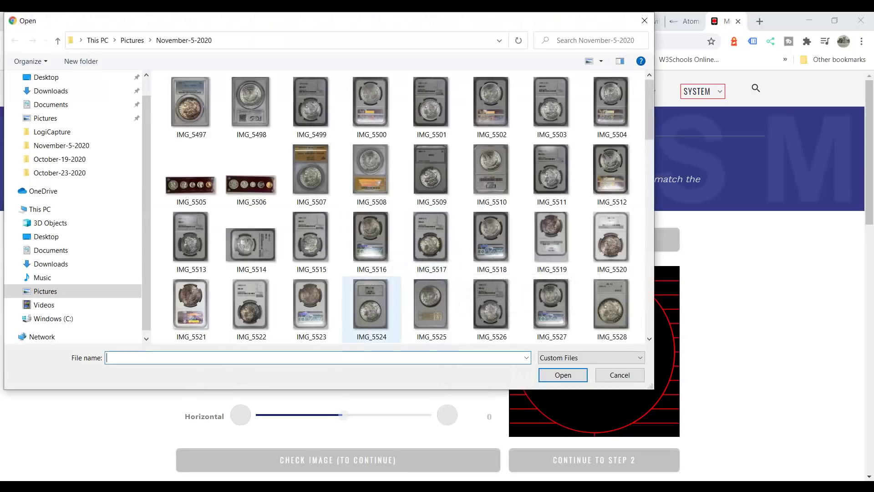
pyautogui.click(366, 310)
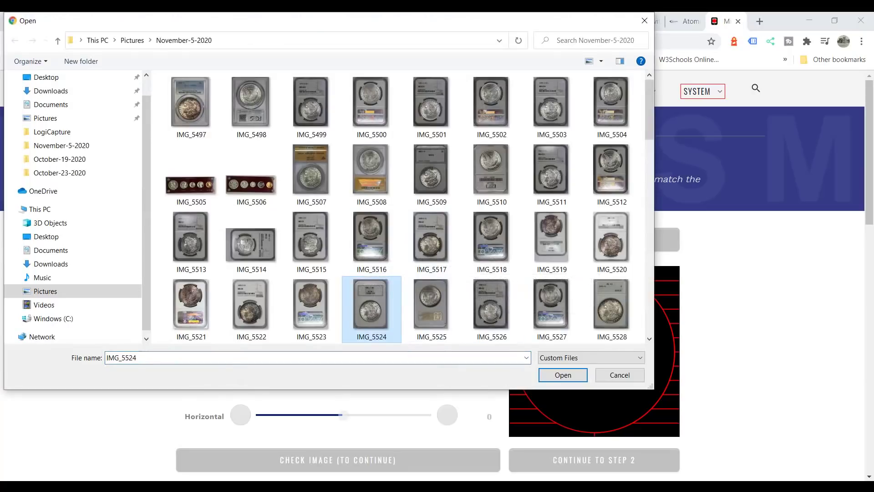
pyautogui.click(563, 375)
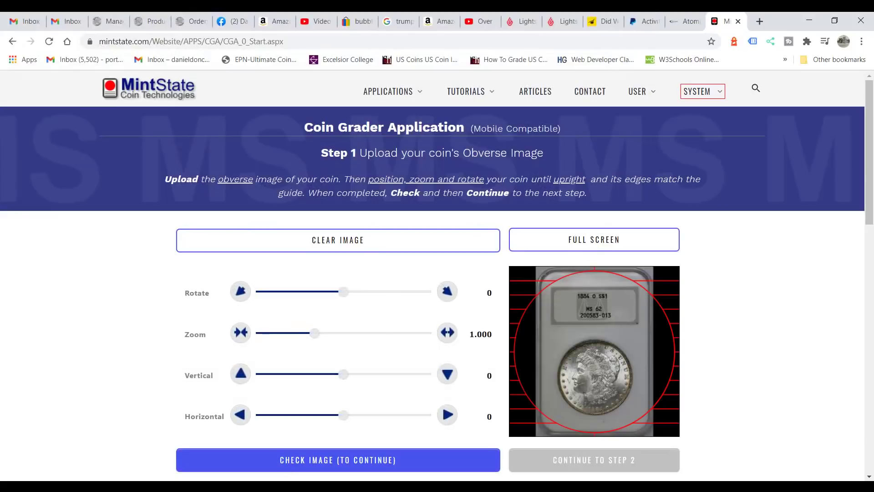
# Step: Fit the obverse coin to the circular guide with zoom 2.080, vertical offset -93 and horizontal offset -3
pyautogui.scroll(-2, 437, 273)
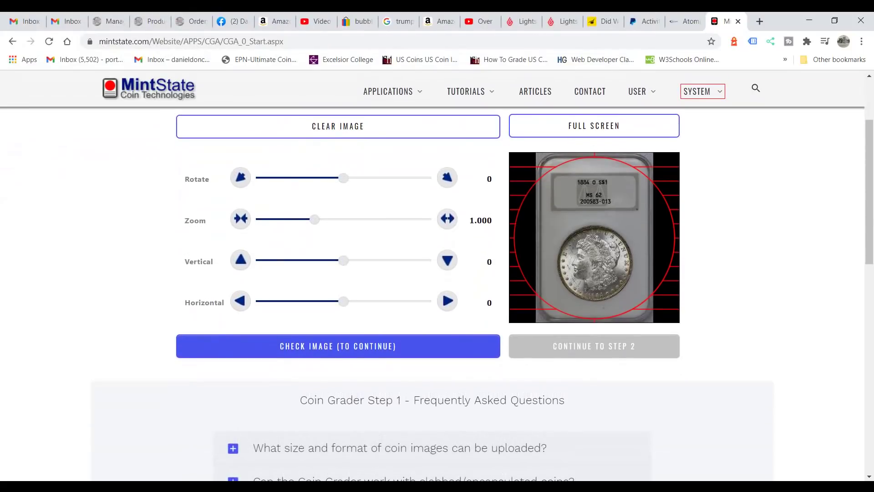
pyautogui.moveTo(595, 259); pyautogui.dragTo(589, 228)
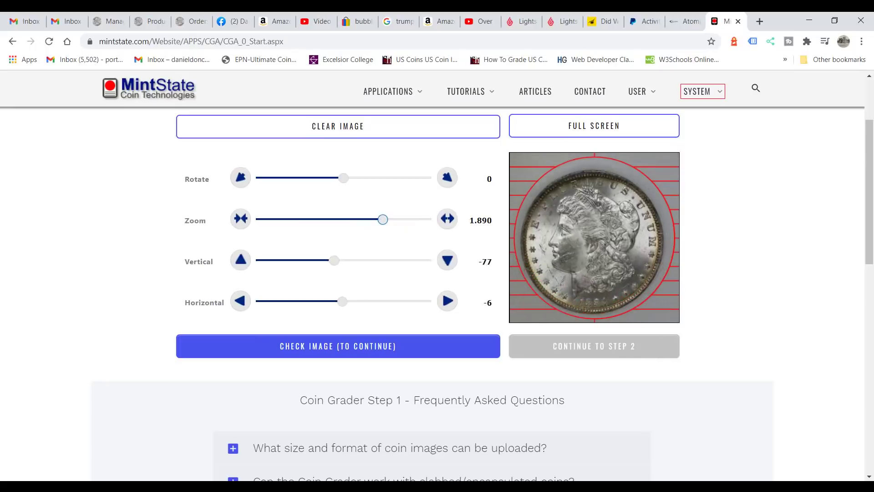
pyautogui.moveTo(383, 220); pyautogui.dragTo(399, 220)
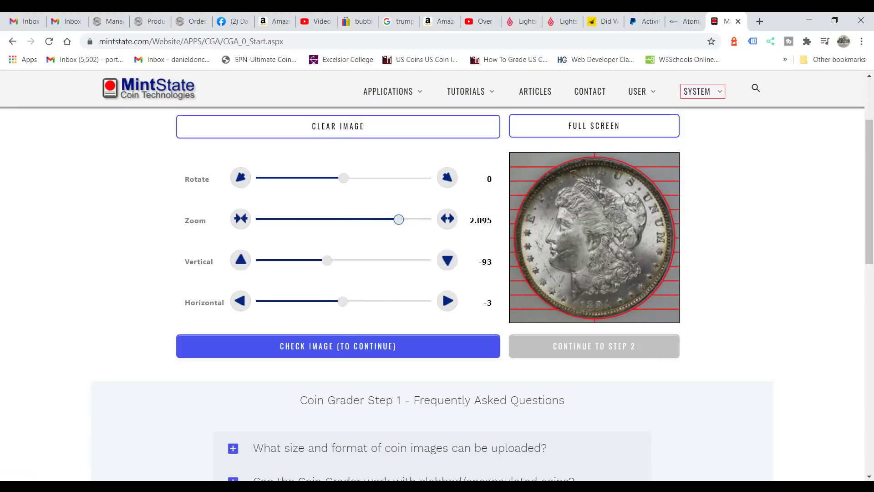
pyautogui.click(241, 219)
pyautogui.click(240, 219)
pyautogui.click(240, 219)
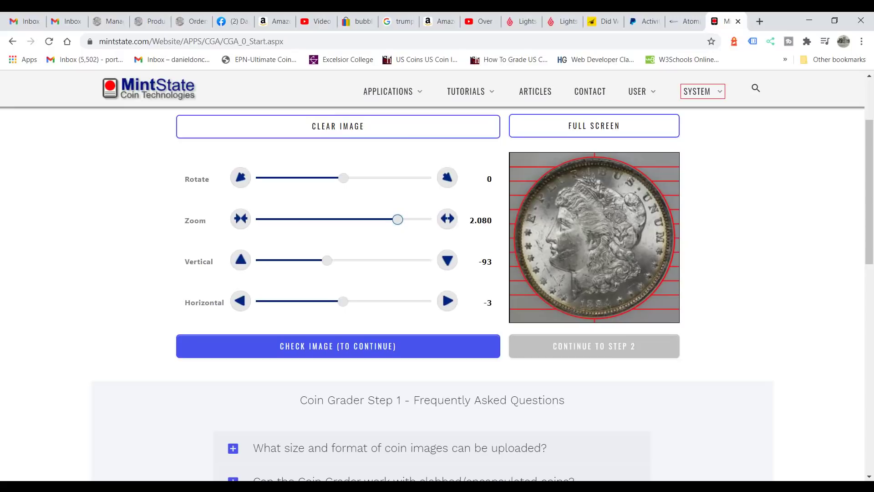
# Step: Fine-tune the obverse to rotation 2, zoom 2.090, vertical -92 and horizontal 0, and check the image to continue to Step 2
pyautogui.click(240, 177)
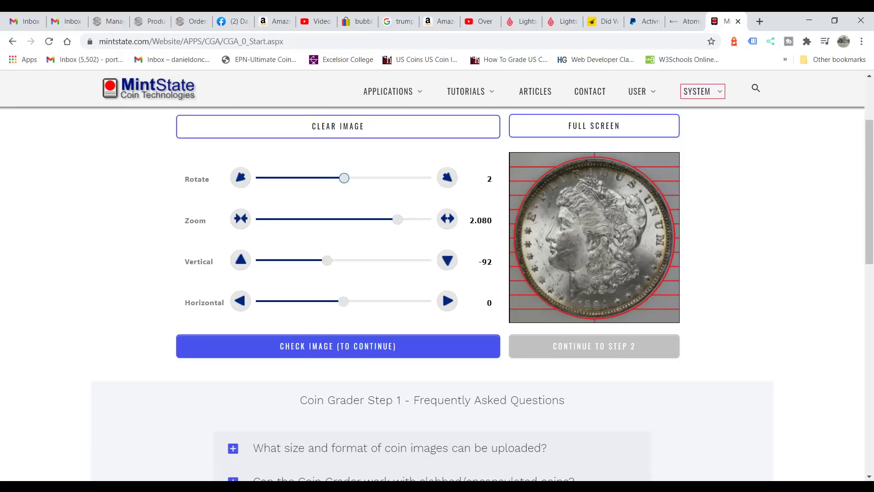
pyautogui.click(448, 219)
pyautogui.click(448, 219)
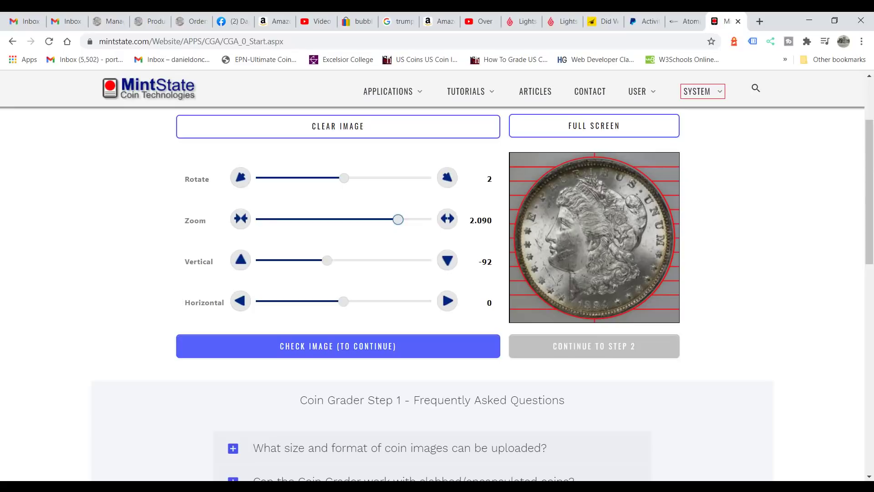
pyautogui.click(338, 346)
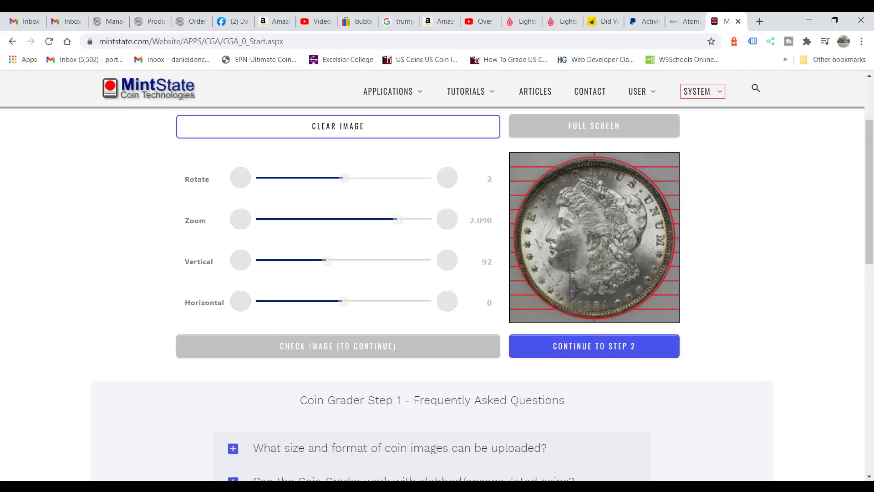
pyautogui.click(594, 346)
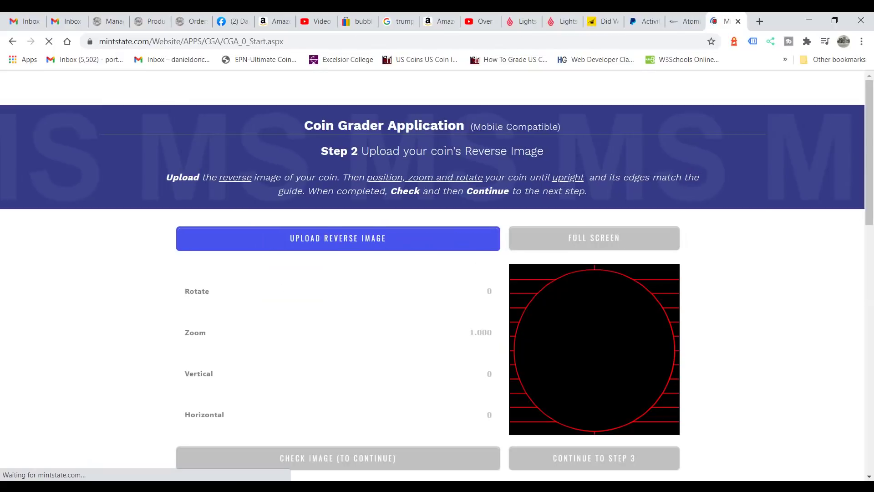
# Step: Upload IMG_5525 from the November-5-2020 folder as the coin's reverse image
pyautogui.click(372, 240)
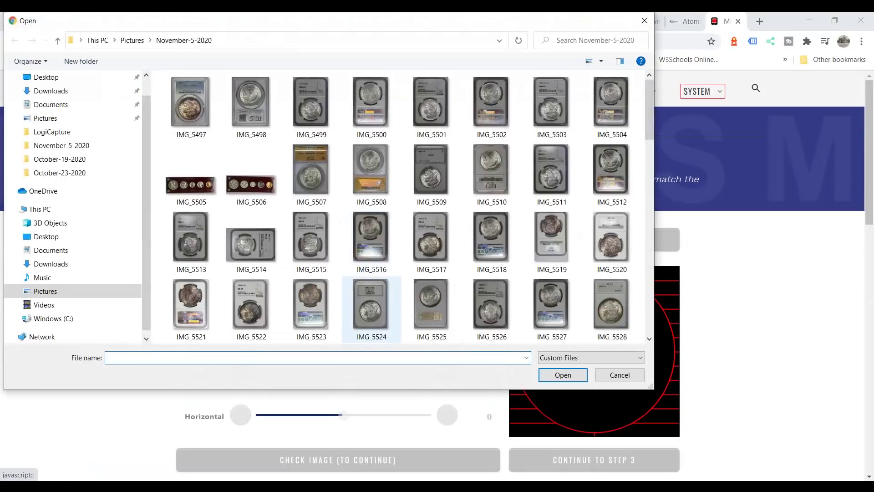
pyautogui.click(432, 306)
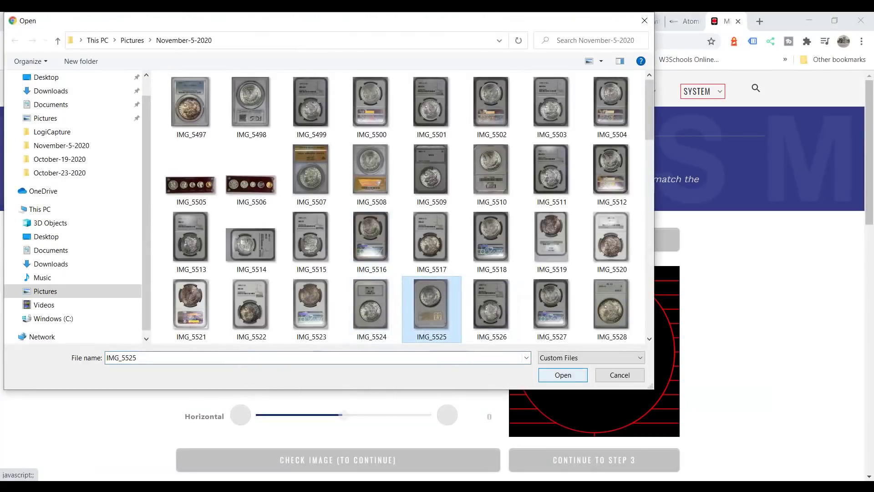
pyautogui.press('Return')
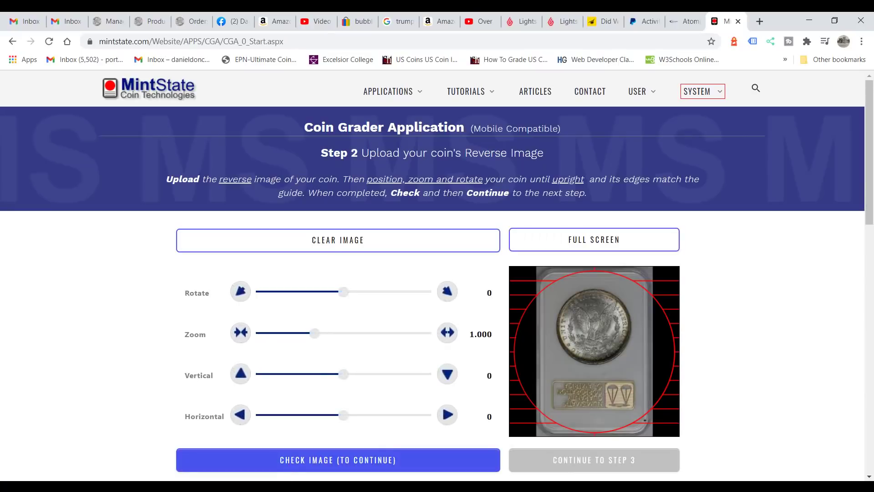
# Step: Fit the reverse coin to the circular guide with zoom 2.080, vertical offset 90 and horizontal offset 1
pyautogui.moveTo(594, 327); pyautogui.dragTo(597, 366)
pyautogui.moveTo(314, 333); pyautogui.dragTo(390, 332)
pyautogui.moveTo(595, 346); pyautogui.dragTo(593, 352)
pyautogui.moveTo(389, 333); pyautogui.dragTo(397, 333)
pyautogui.moveTo(594, 347); pyautogui.dragTo(595, 353)
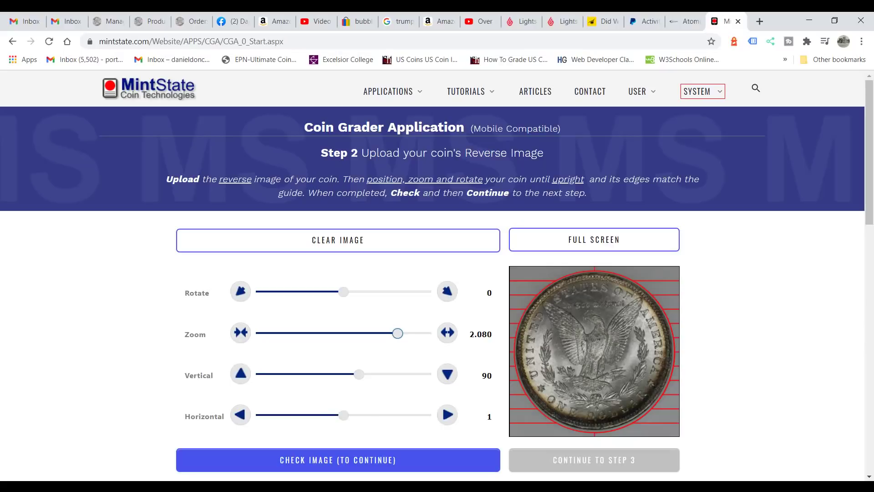
# Step: Rotate the reverse image to 1 and check it to continue to Step 3
pyautogui.click(447, 291)
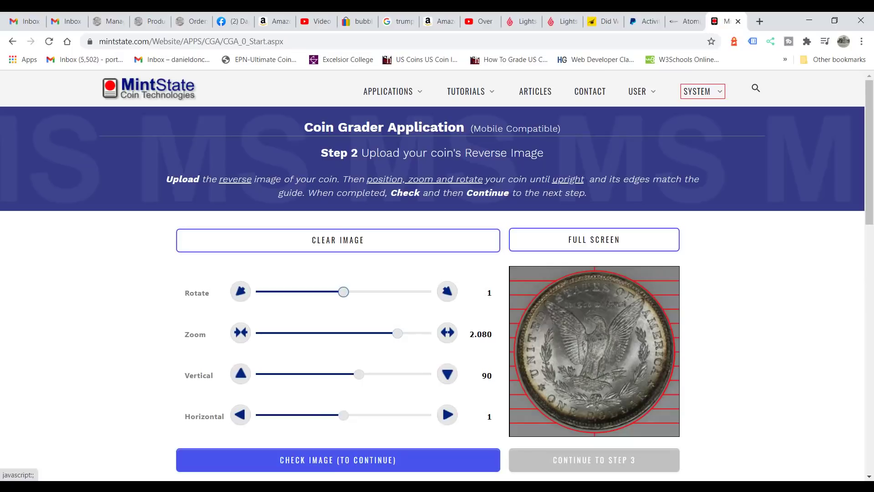
pyautogui.click(339, 460)
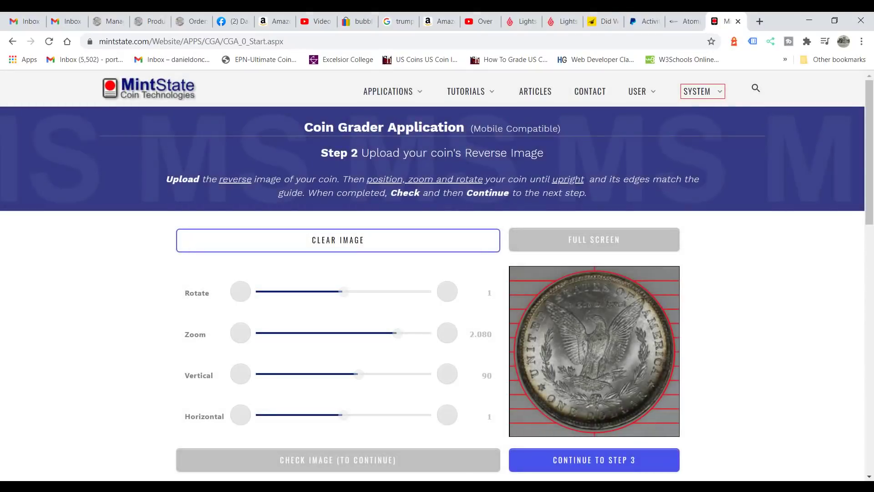
pyautogui.click(594, 459)
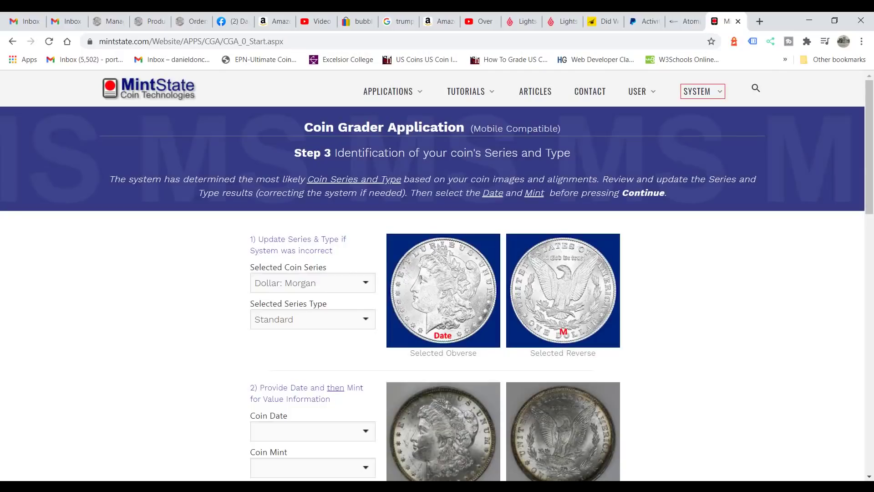
# Step: Set the coin date to 1884 and the mint to O, and continue to Step 4
pyautogui.scroll(-2, 437, 280)
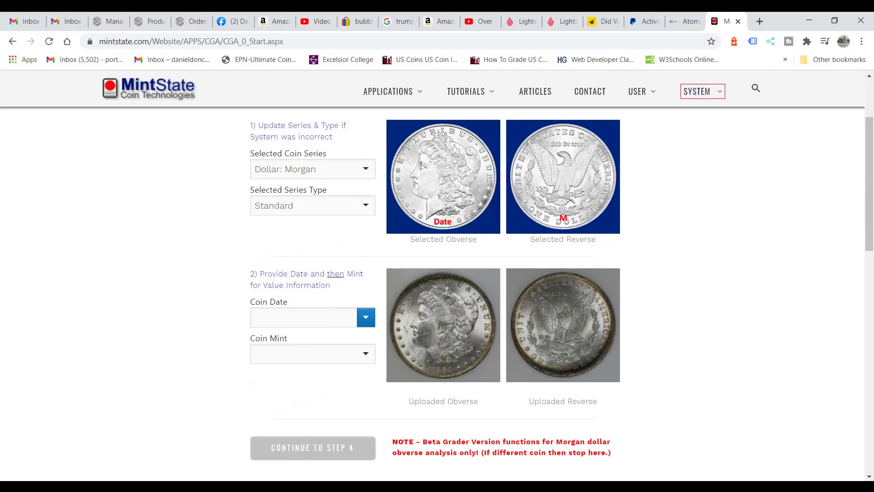
pyautogui.click(366, 317)
pyautogui.click(308, 236)
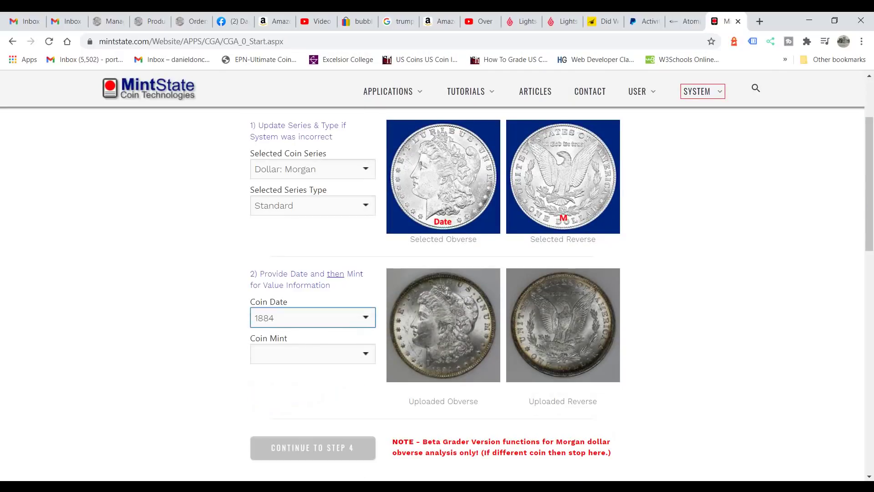
pyautogui.click(367, 353)
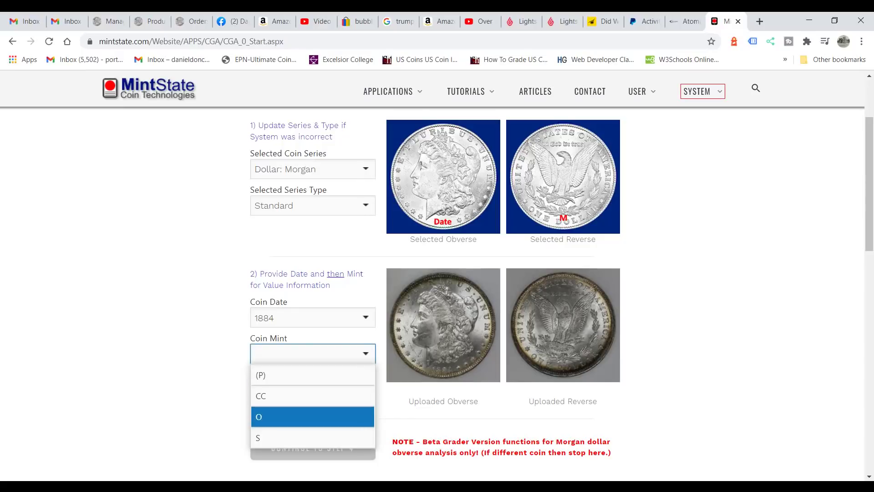
pyautogui.click(273, 417)
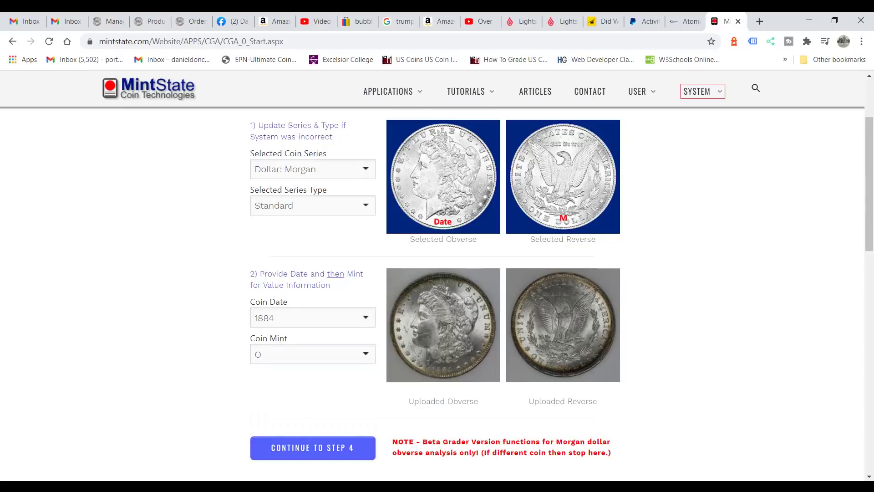
pyautogui.click(313, 448)
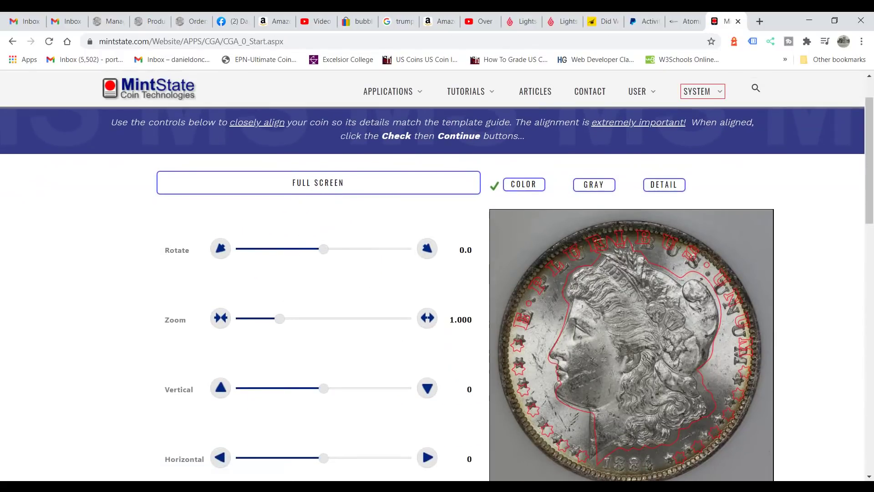
pyautogui.scroll(-1, 432, 294)
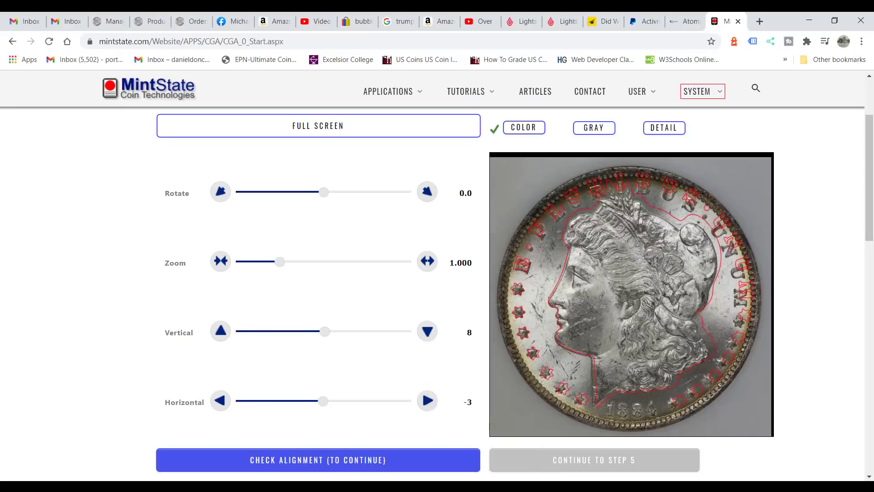
pyautogui.click(427, 261)
pyautogui.click(427, 261)
pyautogui.click(427, 261)
pyautogui.click(427, 261)
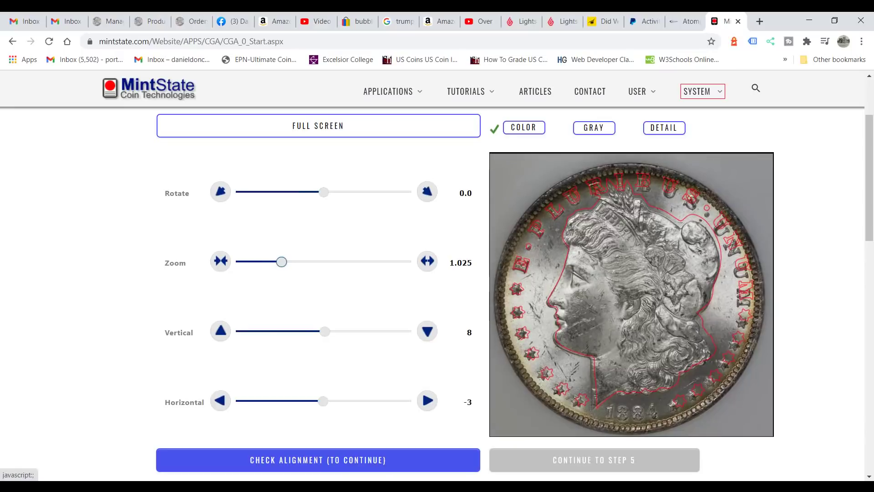
pyautogui.click(220, 262)
pyautogui.click(220, 262)
pyautogui.click(220, 262)
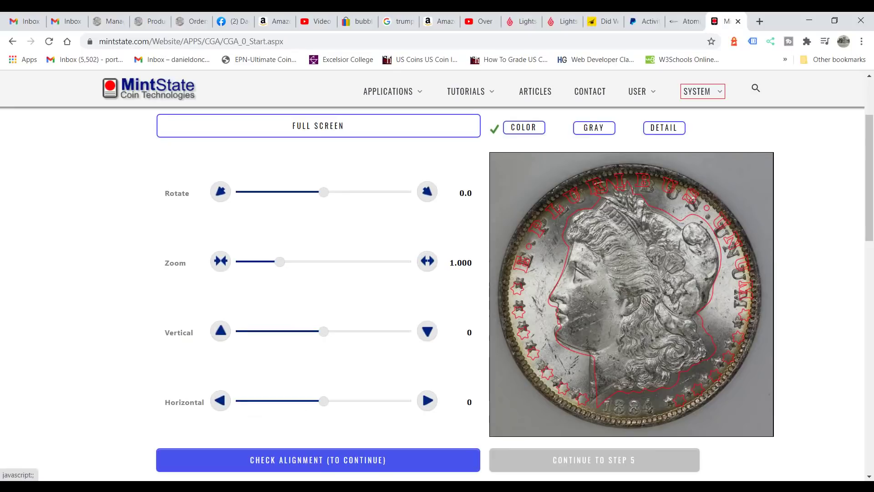
# Step: Rotate the obverse coin to -3.9 and set its vertical offset to -3 to match the template guide
pyautogui.moveTo(324, 192); pyautogui.dragTo(304, 191)
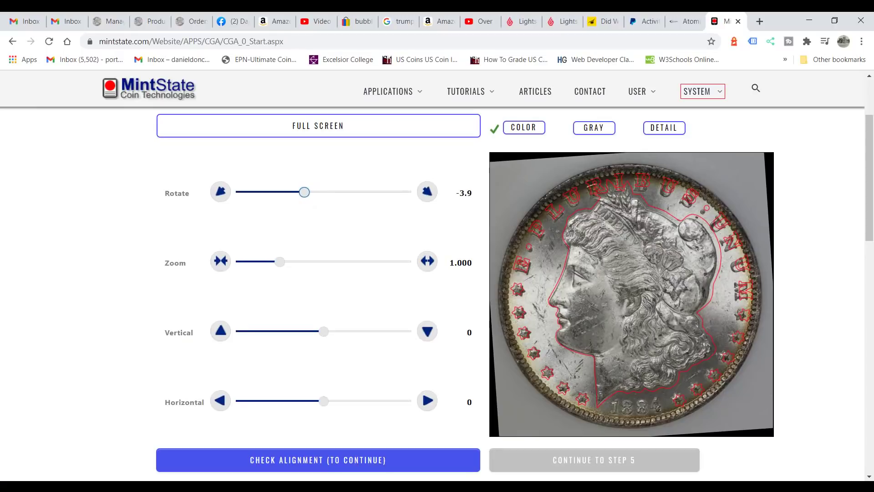
pyautogui.click(427, 331)
pyautogui.click(221, 331)
pyautogui.click(220, 331)
pyautogui.click(220, 331)
pyautogui.click(221, 331)
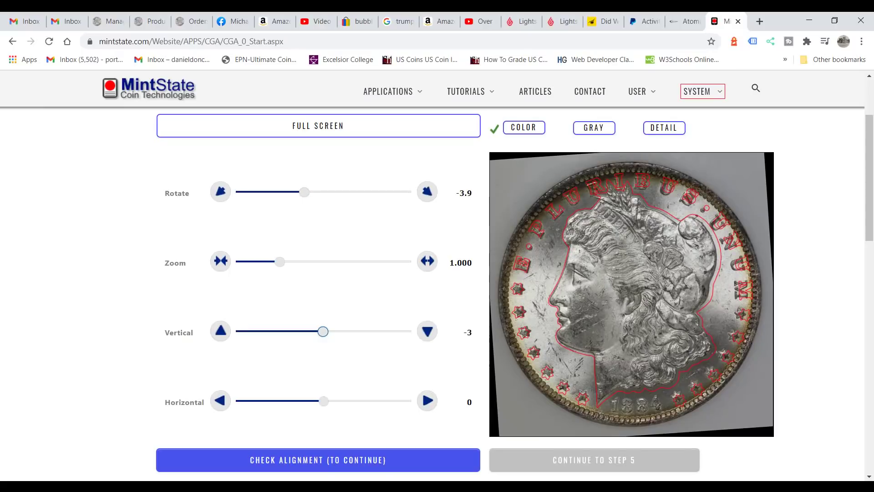
# Step: Enlarge the obverse coin to zoom 1.020 so its details match the template outline
pyautogui.click(427, 261)
pyautogui.click(427, 261)
pyautogui.click(427, 262)
pyautogui.moveTo(281, 262); pyautogui.dragTo(281, 262)
# Step: Set the horizontal offset to 3 and the vertical offset to -2, and check the alignment to apply the required adjustments
pyautogui.click(427, 400)
pyautogui.click(428, 401)
pyautogui.click(427, 401)
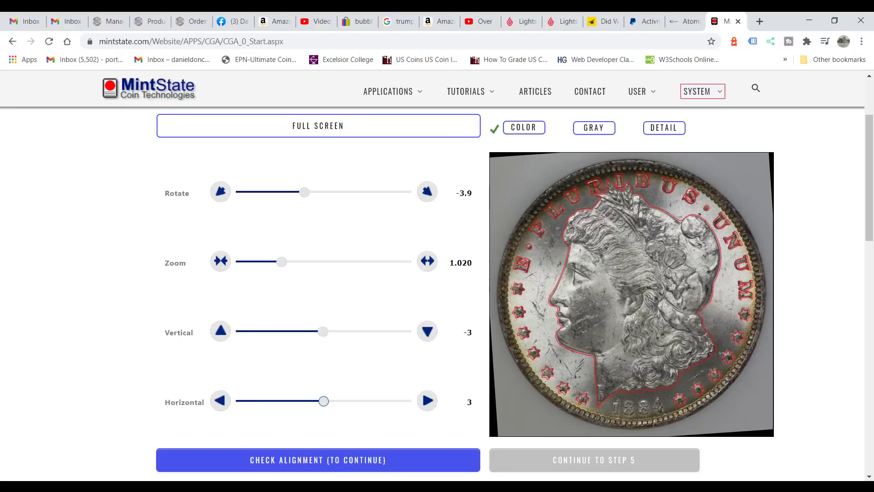
pyautogui.click(427, 331)
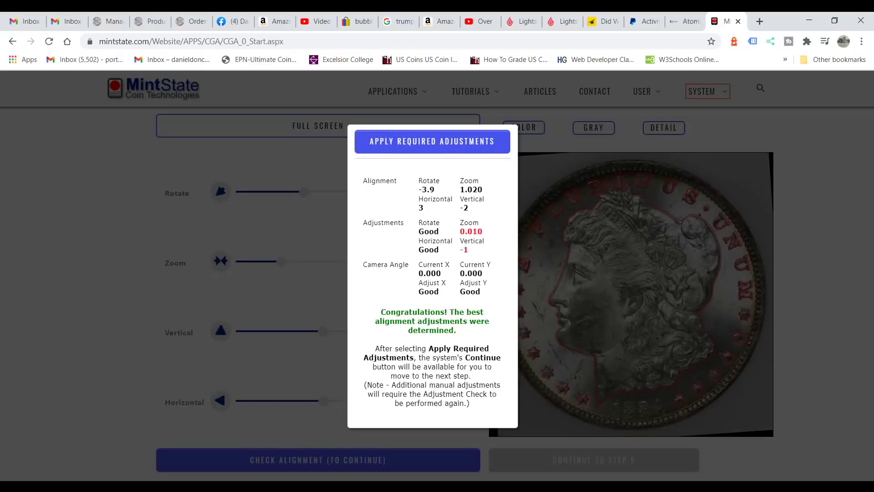
pyautogui.click(433, 141)
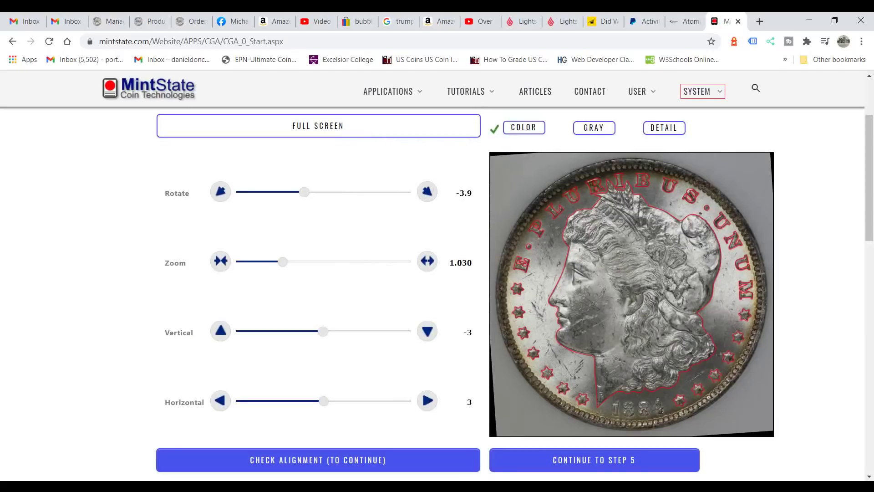
# Step: Continue to Step 5 and enlarge the reverse coin to zoom 1.020
pyautogui.click(594, 460)
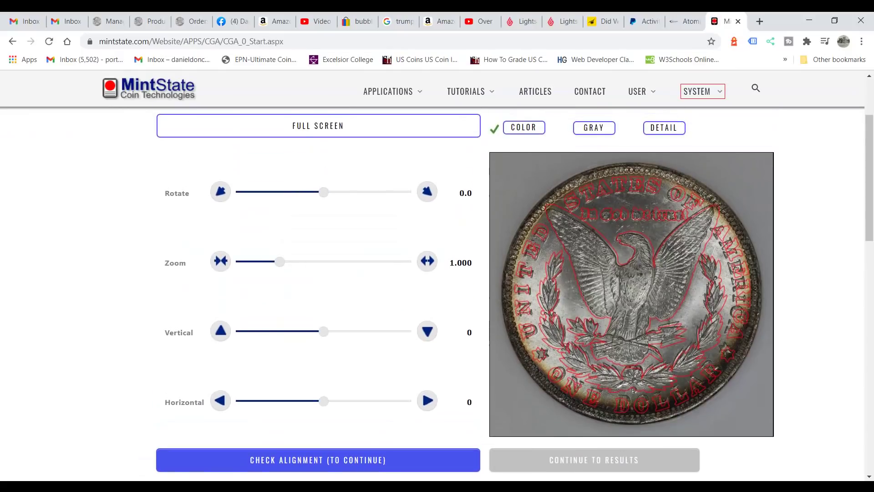
pyautogui.click(427, 261)
pyautogui.click(427, 261)
pyautogui.click(427, 262)
pyautogui.click(427, 262)
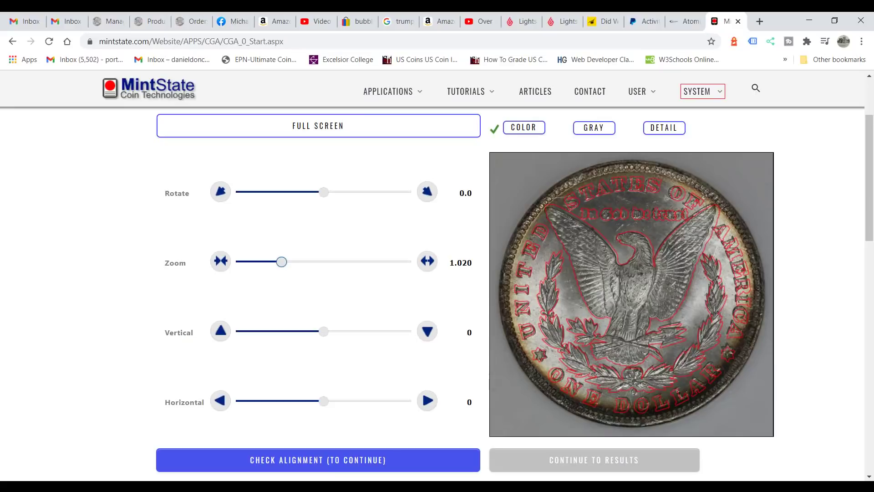
# Step: Set the reverse coin's horizontal offset to 2, then check the alignment and apply the required adjustments
pyautogui.click(221, 401)
pyautogui.click(220, 401)
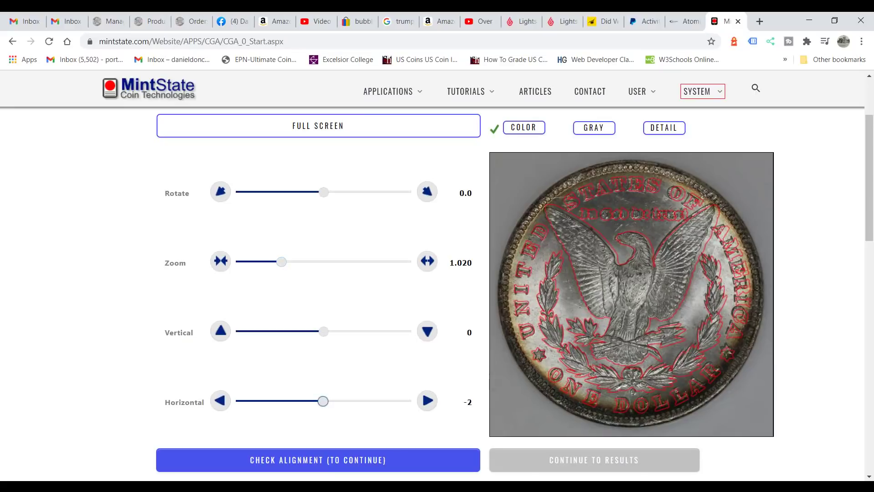
pyautogui.click(427, 401)
pyautogui.click(427, 401)
pyautogui.click(427, 401)
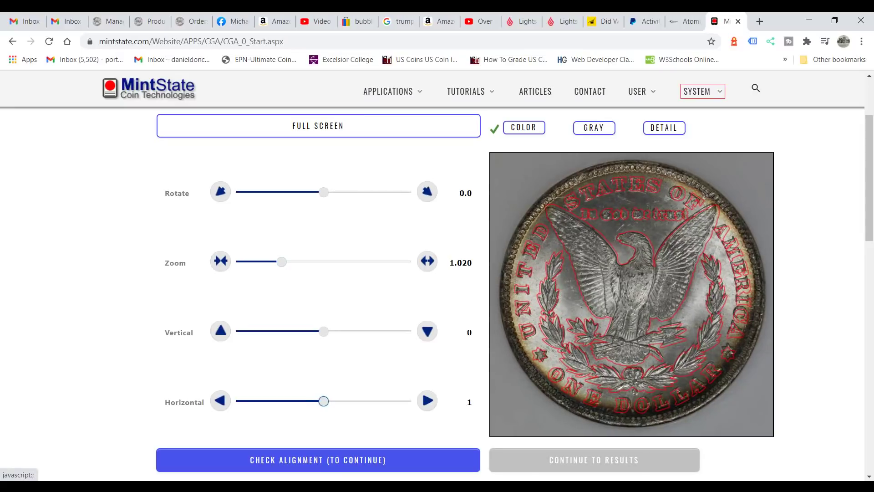
pyautogui.click(427, 401)
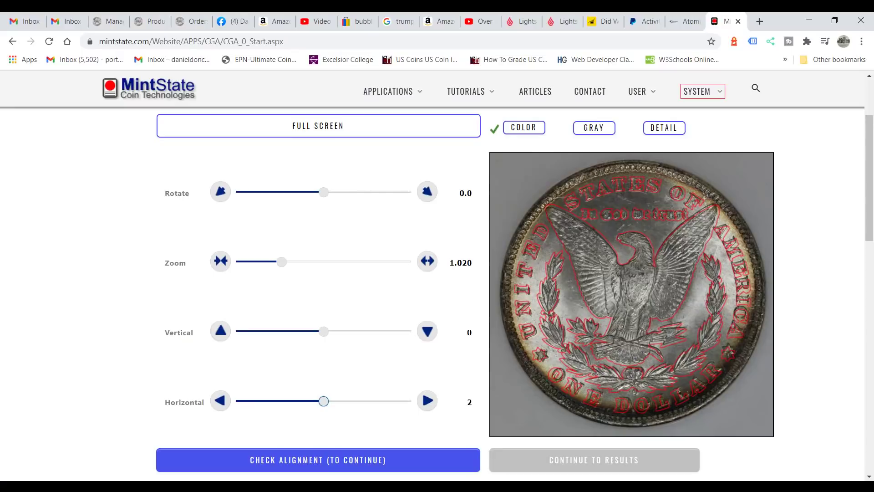
pyautogui.click(317, 460)
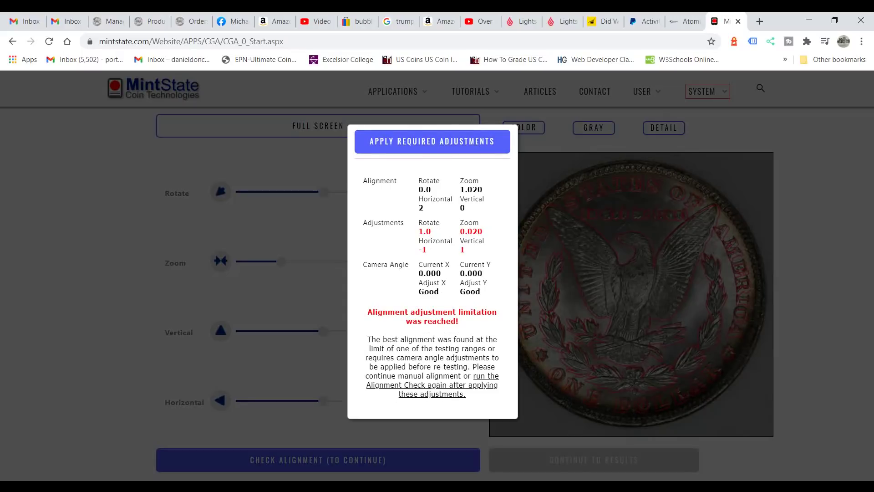
pyautogui.click(433, 141)
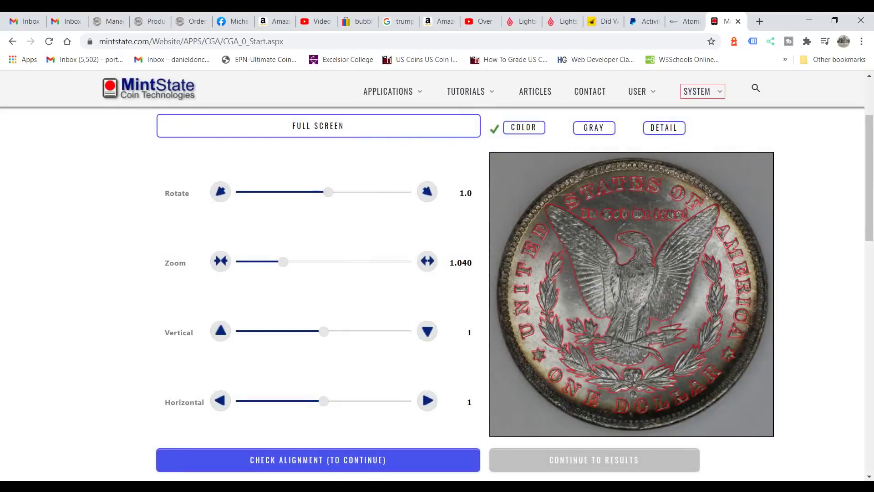
# Step: Rotate the reverse coin to 1.2, set its horizontal offset to 0, and recheck the alignment to apply the required adjustments
pyautogui.click(428, 192)
pyautogui.click(428, 191)
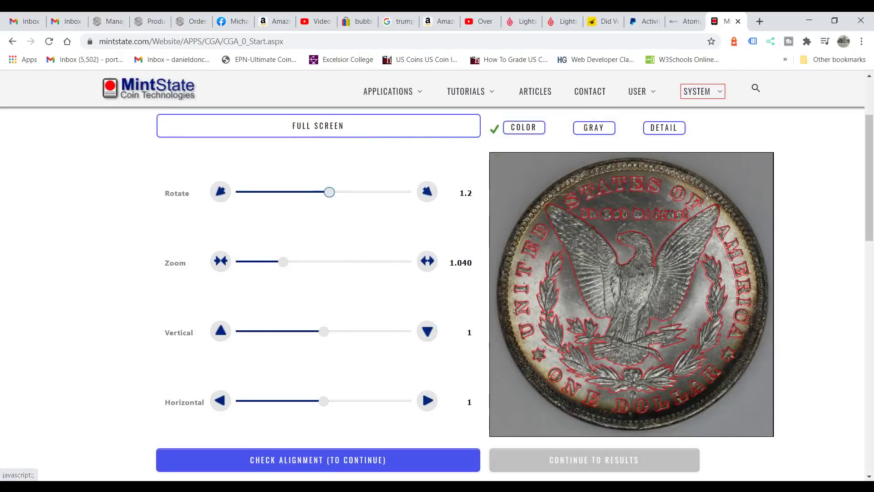
pyautogui.click(227, 408)
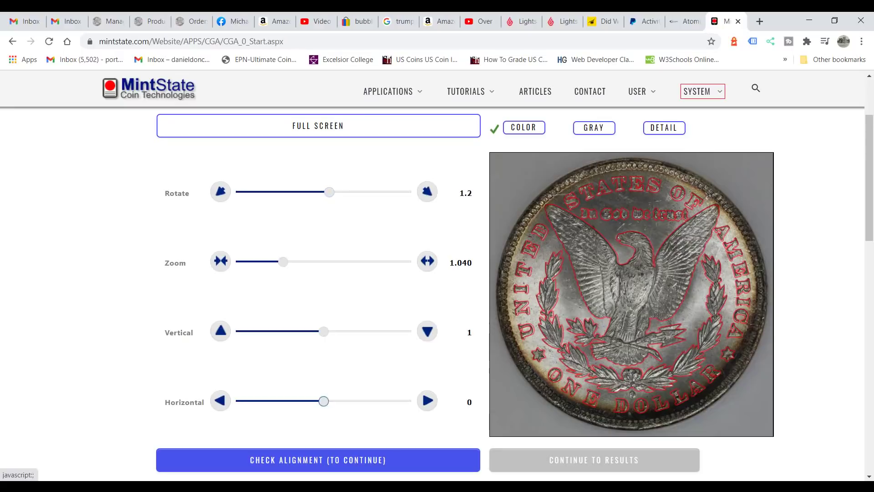
pyautogui.click(319, 460)
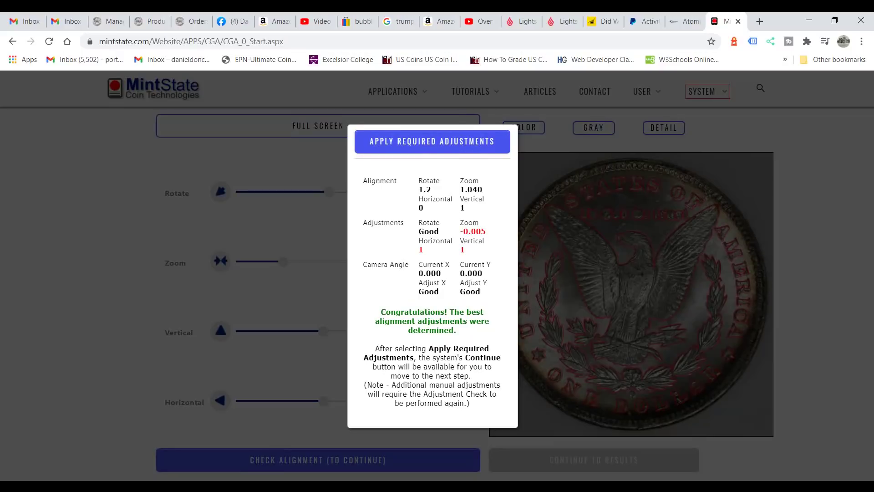
pyautogui.click(432, 141)
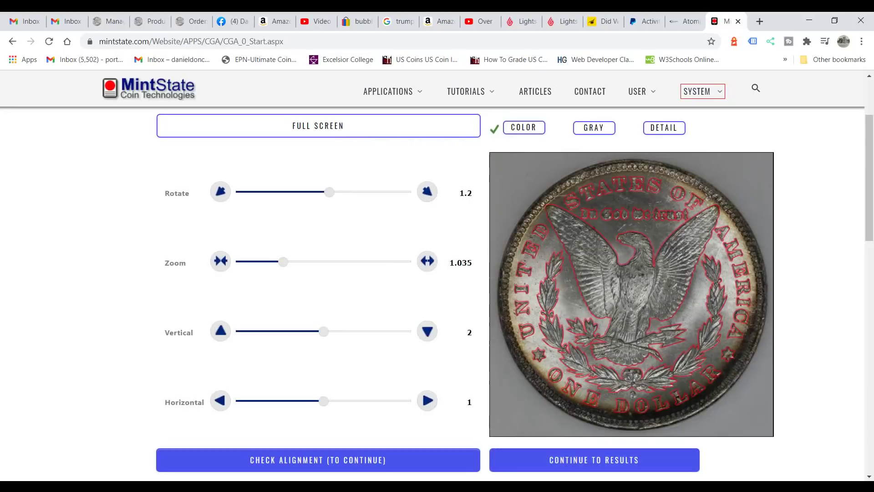
# Step: Continue to the results and review the combined and obverse grade estimate charts
pyautogui.click(594, 460)
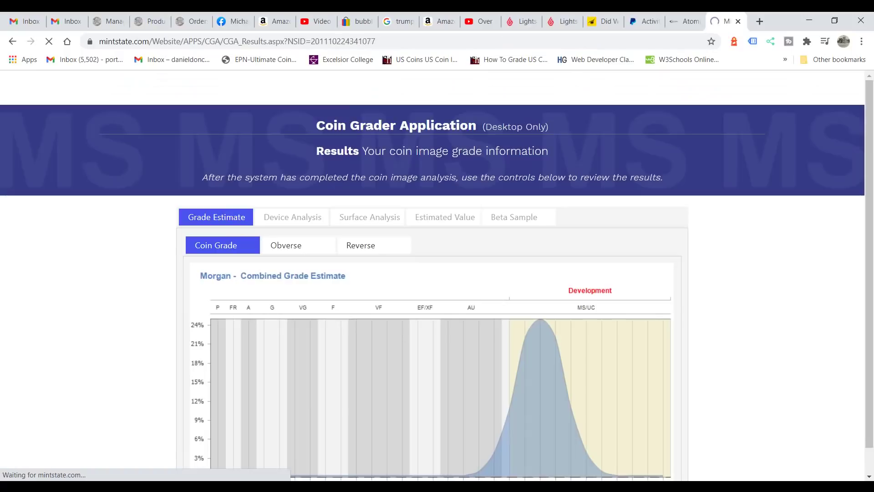
pyautogui.scroll(-3, 432, 291)
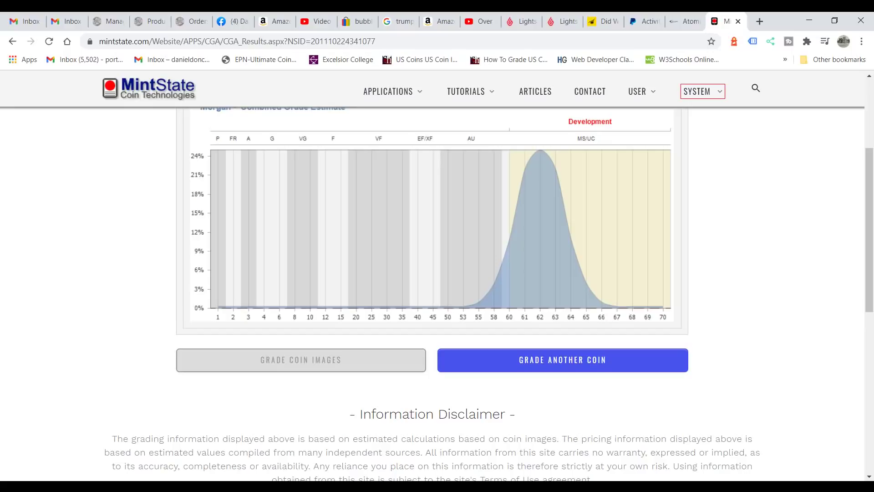
pyautogui.scroll(3, 437, 279)
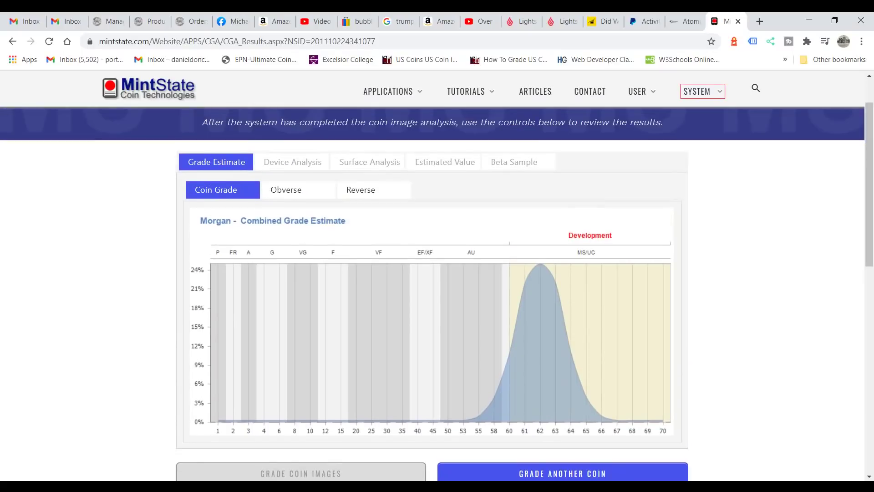
pyautogui.scroll(-2, 319, 191)
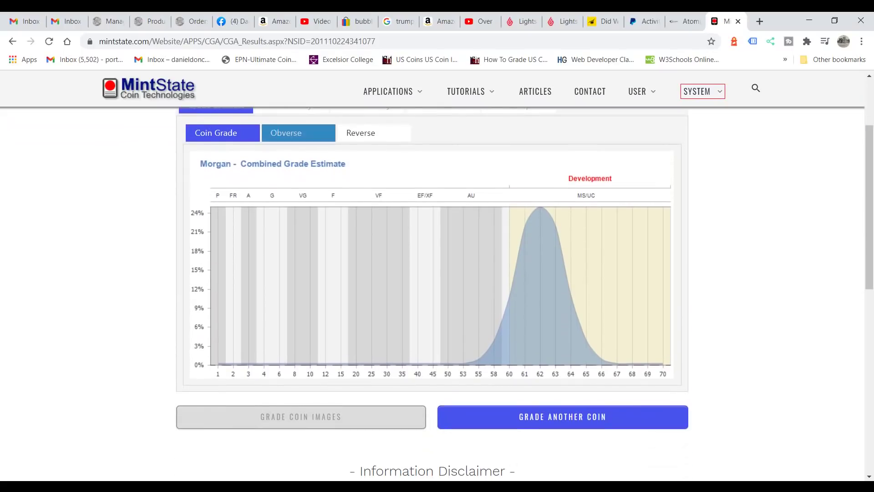
pyautogui.click(299, 133)
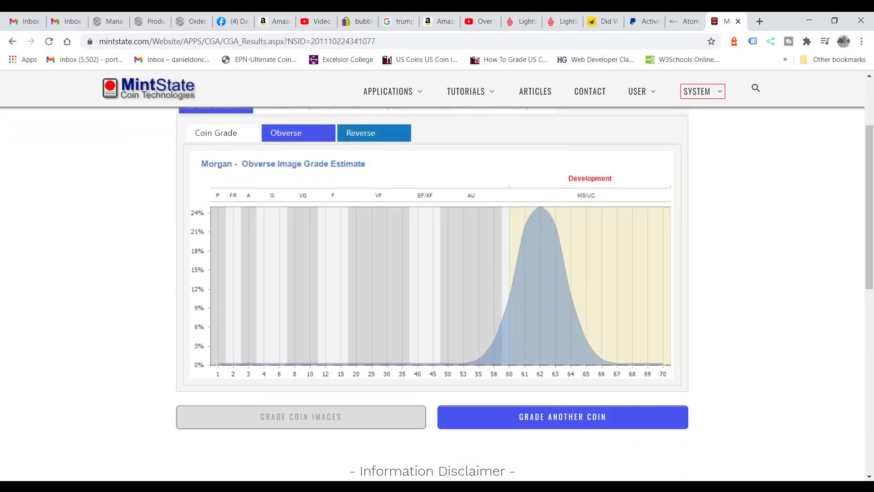
pyautogui.scroll(2, 373, 246)
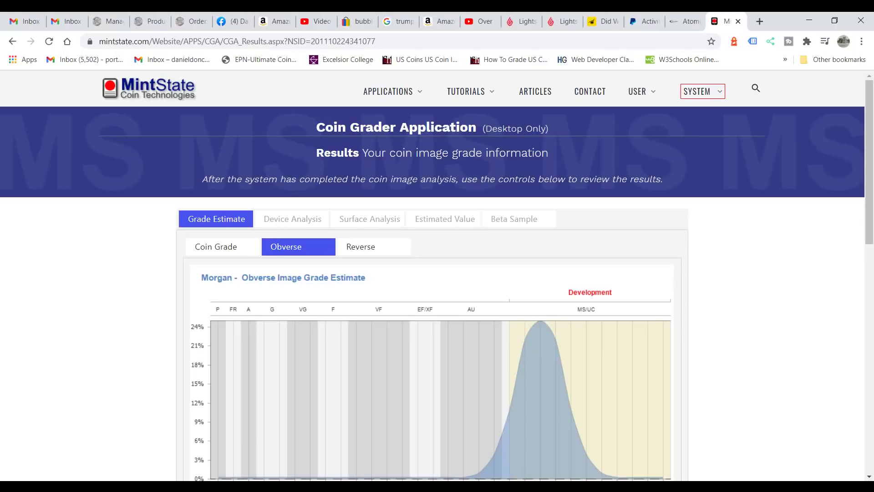
# Step: Start grading another coin by uploading IMG_5328 as the obverse image, check it, and continue to Step 2
pyautogui.scroll(-3, 437, 275)
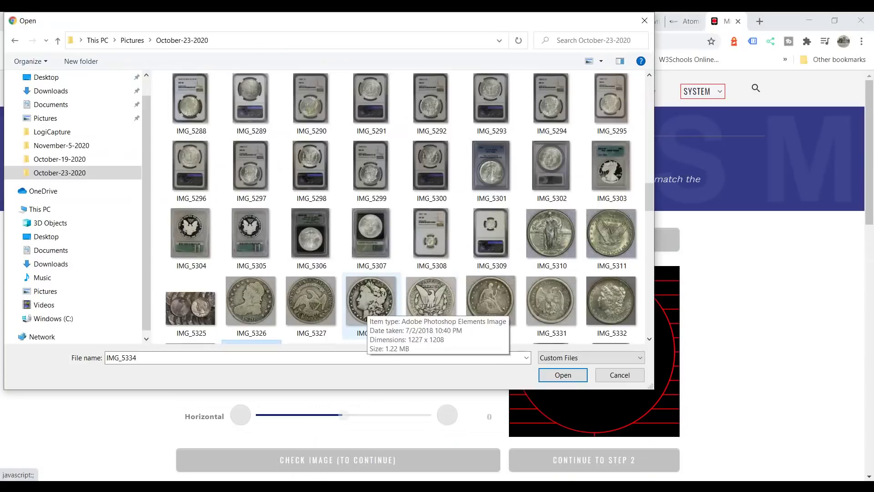
pyautogui.click(370, 304)
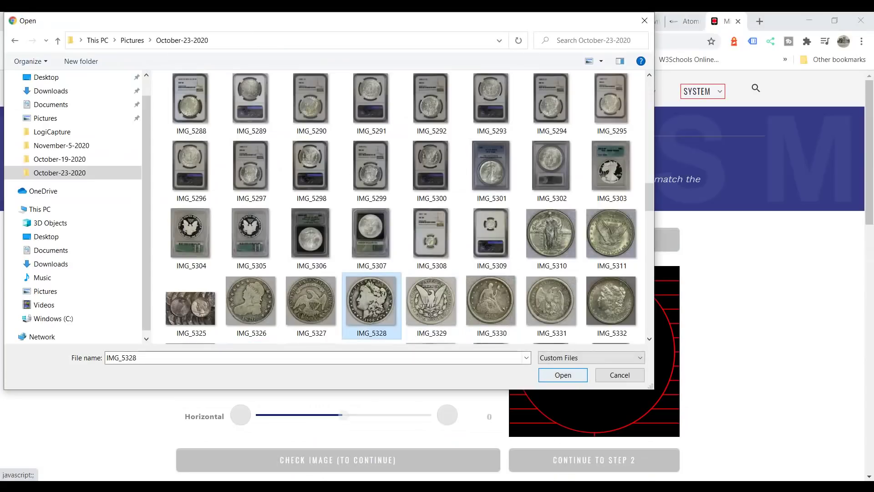
pyautogui.click(563, 374)
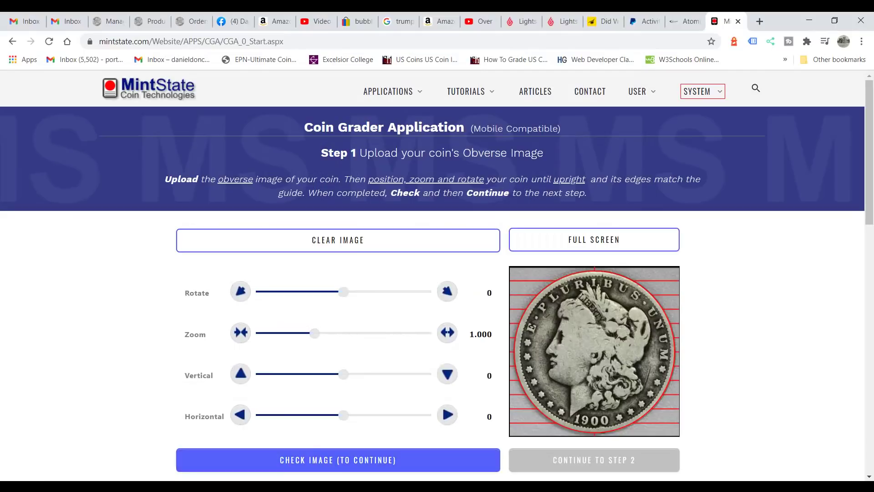
pyautogui.click(338, 459)
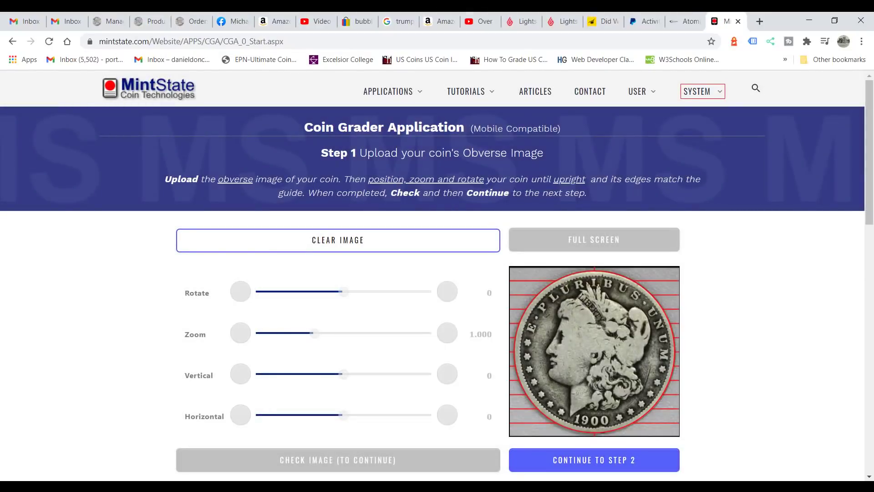
pyautogui.click(594, 460)
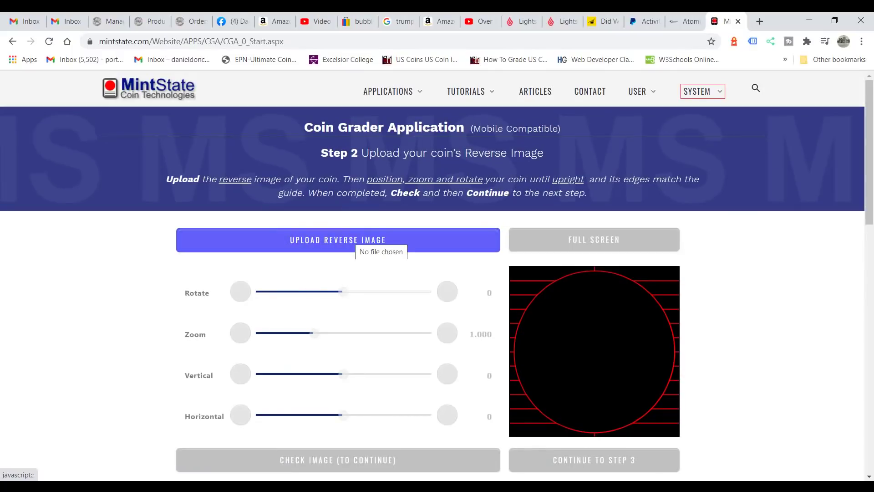
# Step: Upload IMG_5329 from the October-23-2020 folder as the reverse image, check it, and continue to Step 3
pyautogui.click(354, 240)
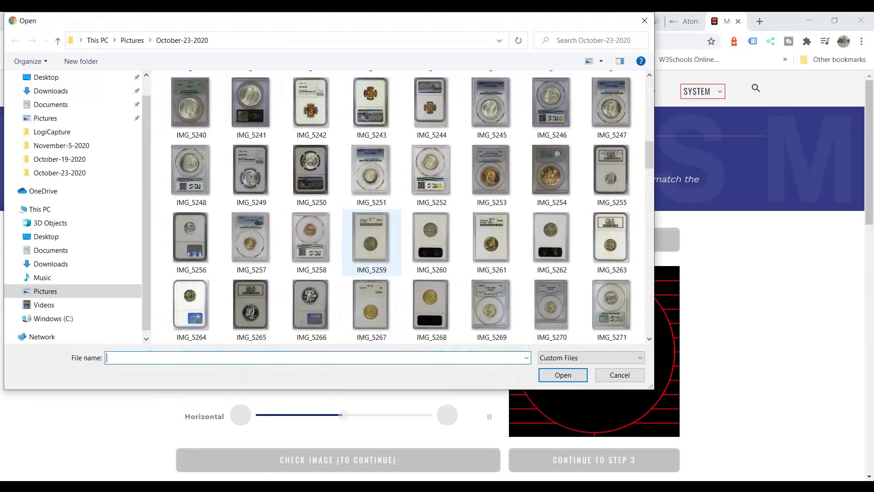
pyautogui.scroll(-15, 401, 208)
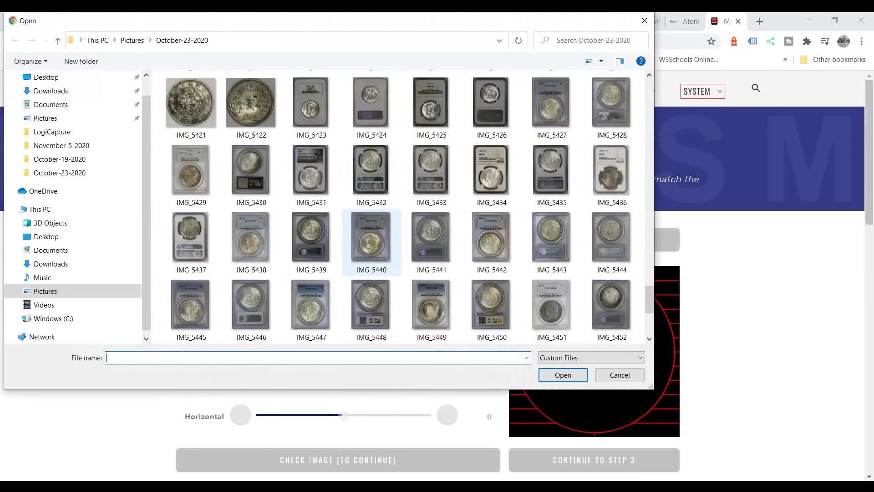
pyautogui.scroll(4, 371, 239)
pyautogui.scroll(4, 371, 239)
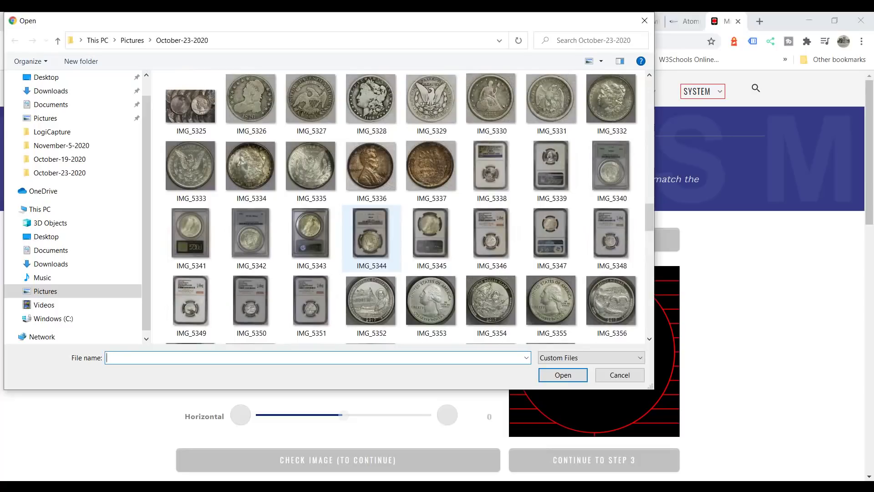
pyautogui.click(431, 98)
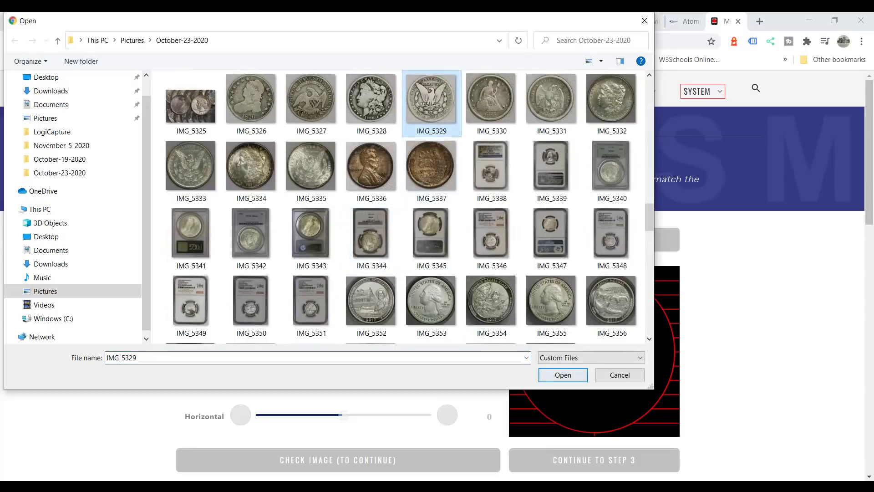
pyautogui.click(563, 375)
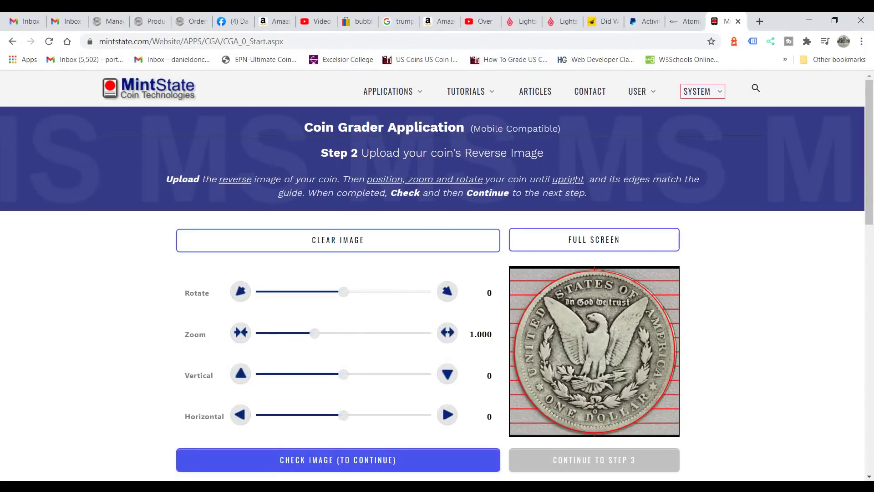
pyautogui.click(338, 460)
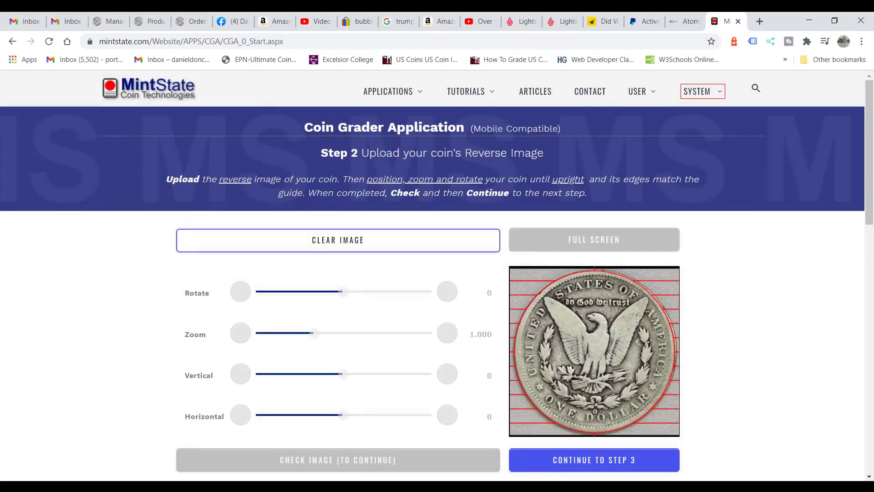
pyautogui.click(594, 460)
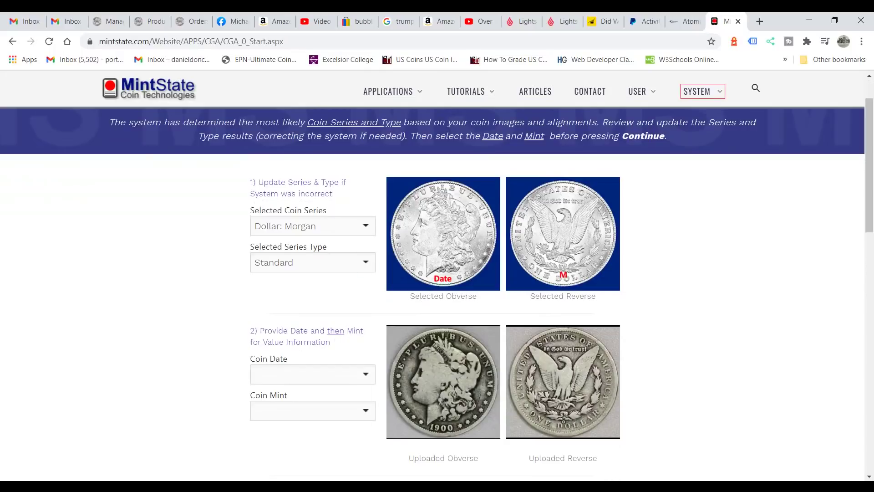
# Step: Set the coin date to 1900 and the mint to O, and continue to Step 4
pyautogui.scroll(-1, 437, 274)
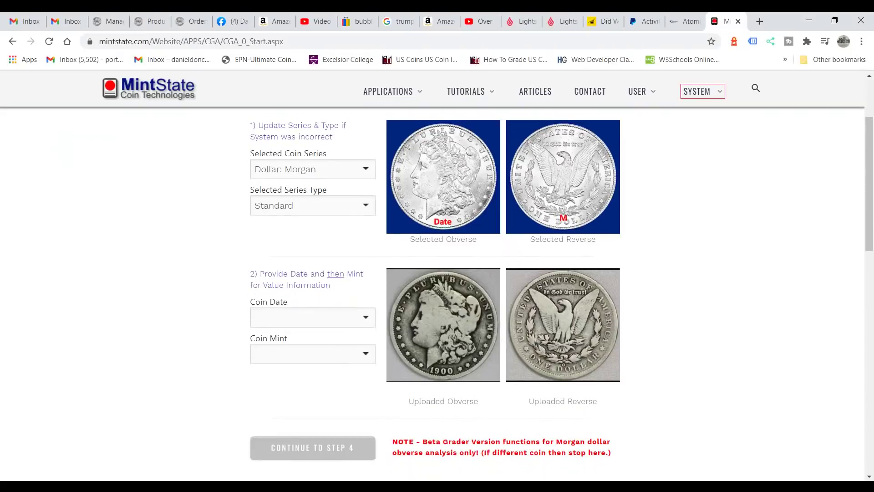
pyautogui.click(366, 317)
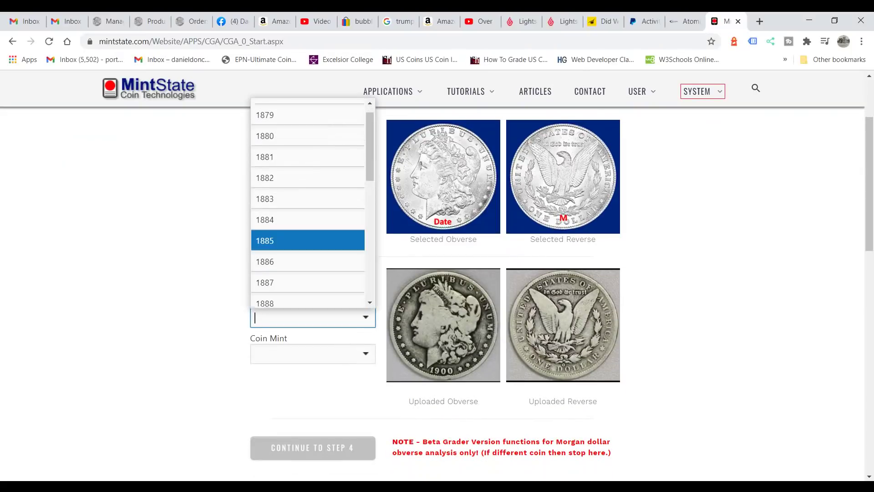
pyautogui.scroll(-6, 308, 256)
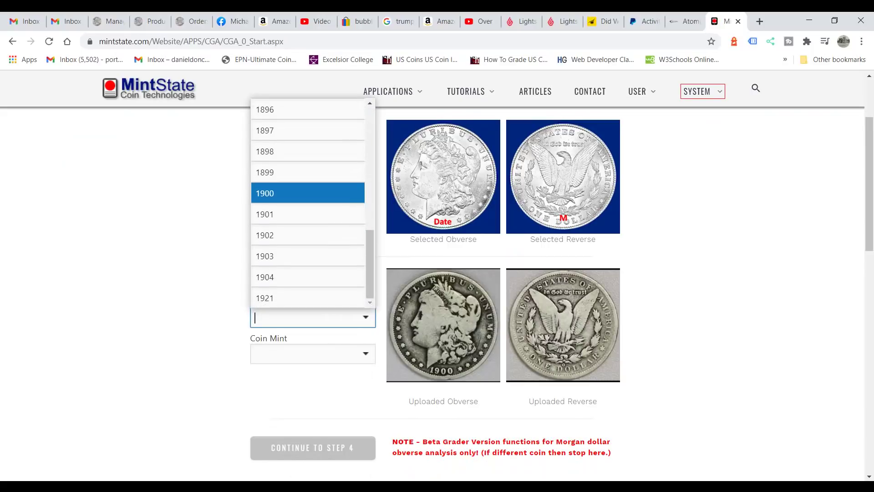
pyautogui.click(273, 193)
pyautogui.click(366, 353)
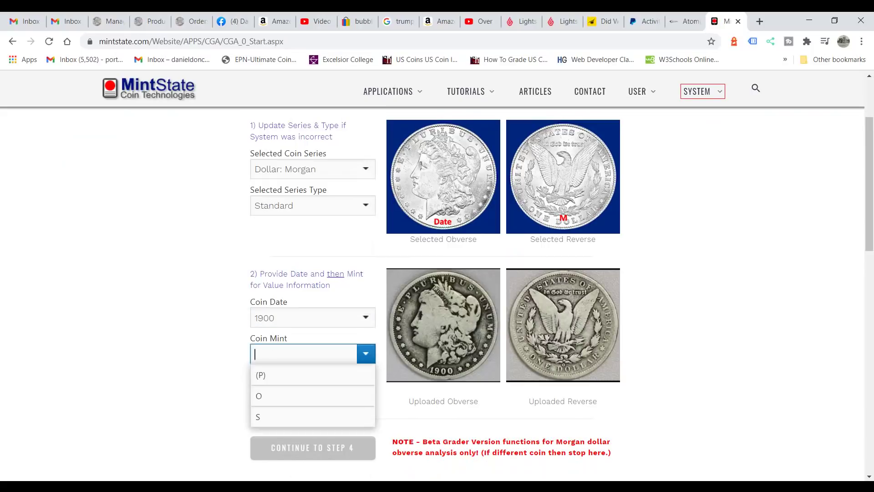
pyautogui.click(313, 396)
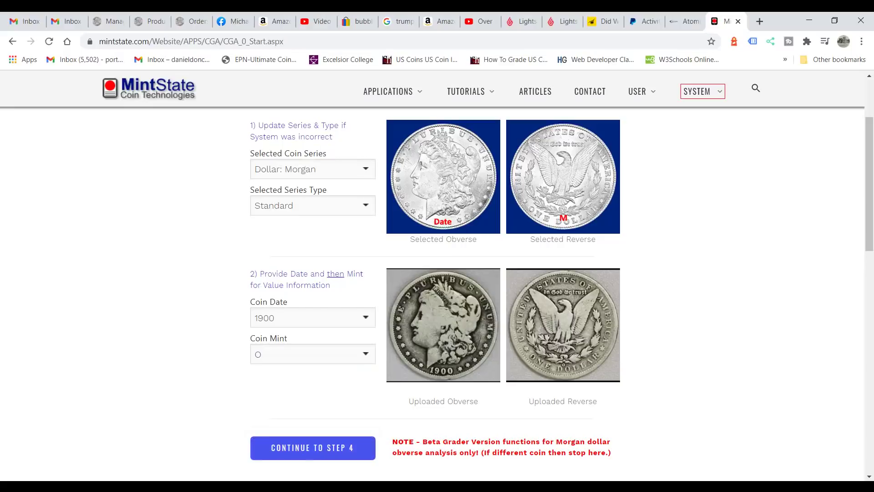
pyautogui.click(312, 448)
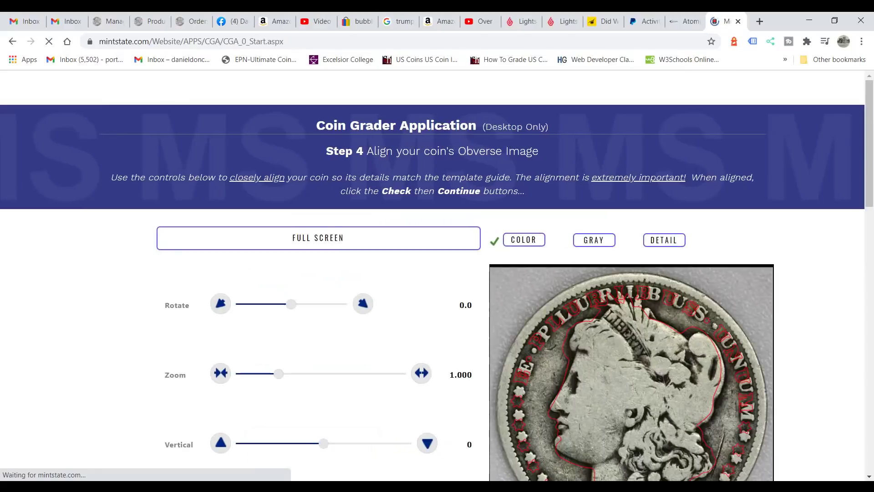
# Step: Set the obverse image's rotation to -3.0 and its zoom to 0.995 to match the template guide
pyautogui.scroll(-4, 432, 294)
pyautogui.scroll(1, 432, 294)
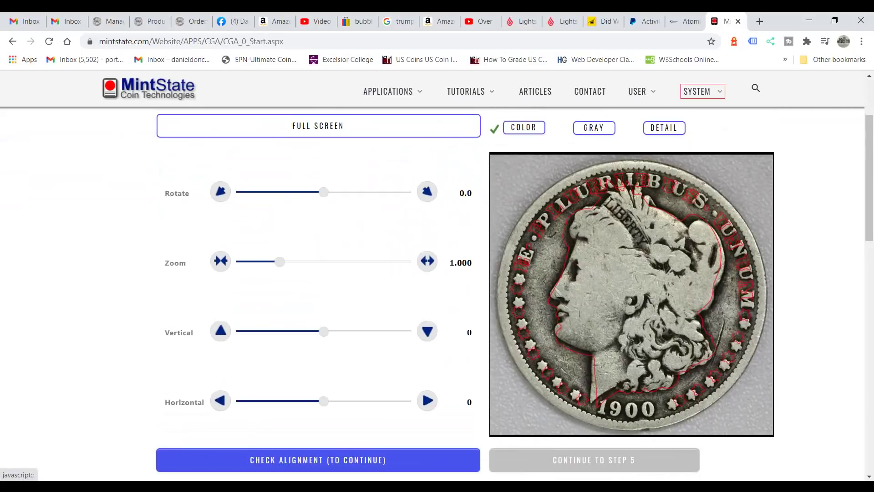
pyautogui.click(427, 191)
pyautogui.moveTo(324, 192)
pyautogui.mouseDown()
pyautogui.moveTo(332, 192)
pyautogui.moveTo(310, 192)
pyautogui.mouseUp()
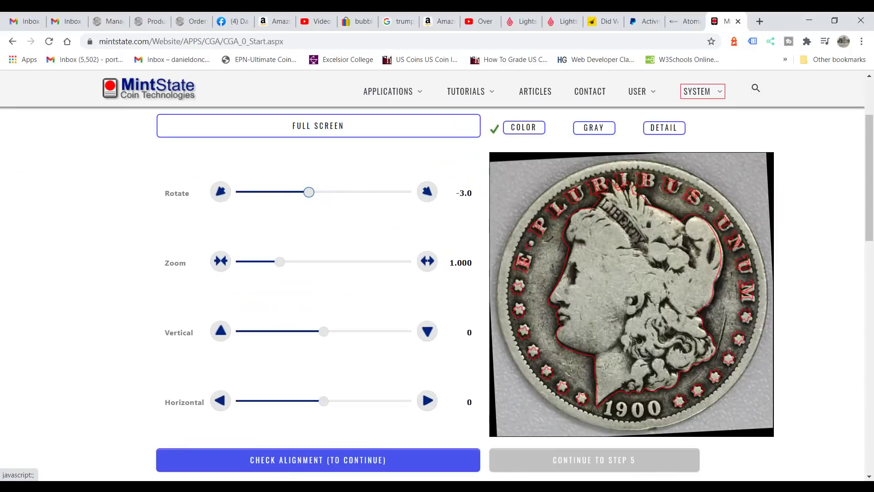
pyautogui.click(220, 261)
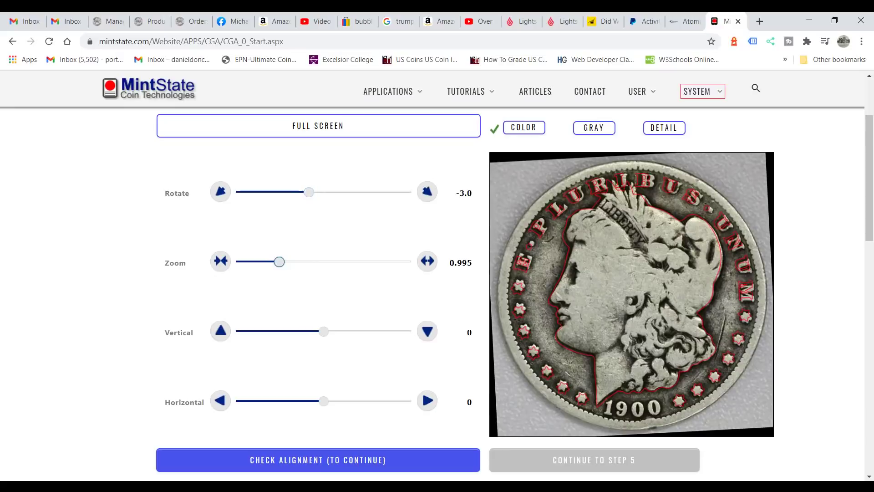
# Step: Shift the obverse image down to a vertical offset of 5
pyautogui.moveTo(324, 332); pyautogui.dragTo(323, 332)
pyautogui.click(427, 331)
pyautogui.click(427, 331)
pyautogui.click(427, 331)
pyautogui.click(427, 331)
pyautogui.click(428, 331)
pyautogui.click(427, 331)
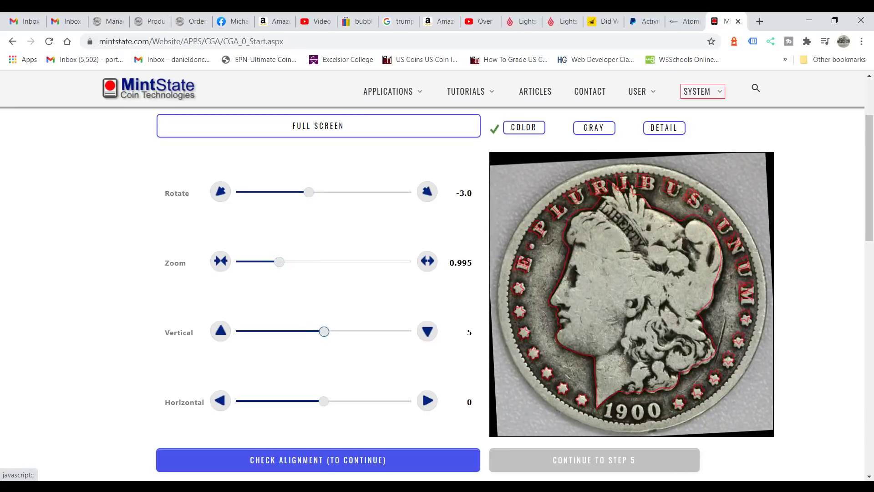
# Step: Set the obverse zoom to 0.985 and horizontal offset to -4, and apply the adjustments required by the alignment check
pyautogui.moveTo(279, 262); pyautogui.dragTo(278, 262)
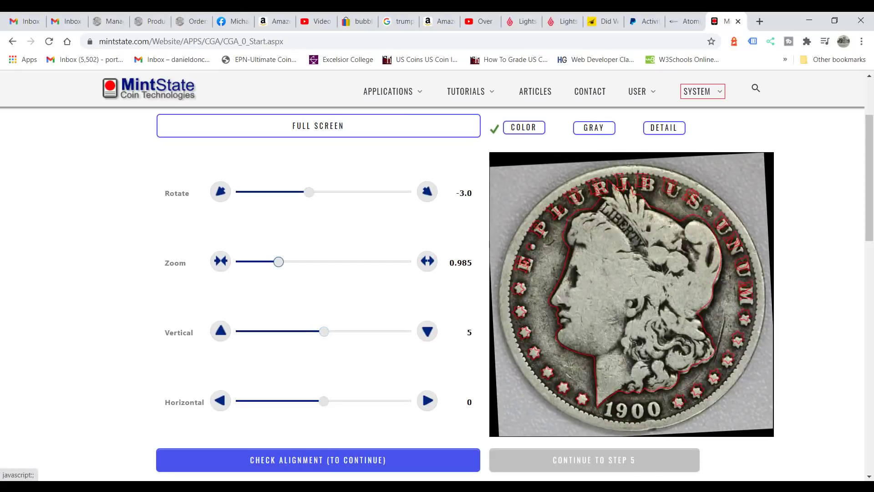
pyautogui.moveTo(324, 400); pyautogui.dragTo(322, 401)
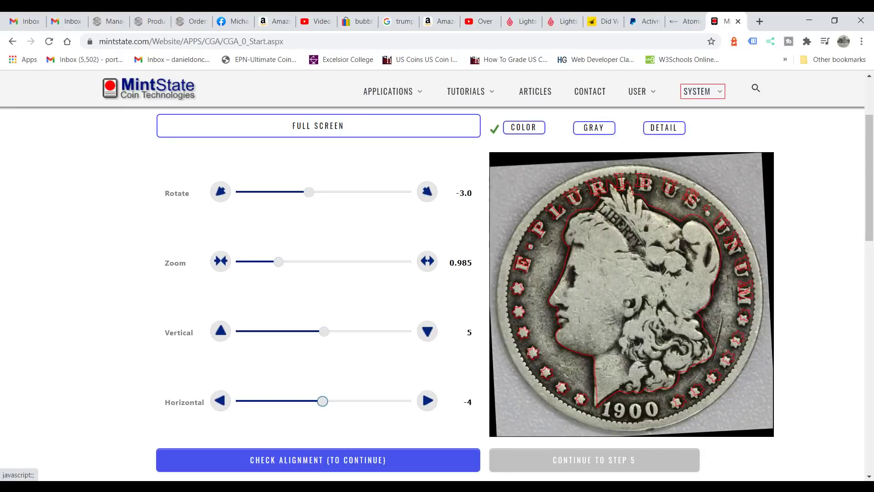
pyautogui.click(318, 459)
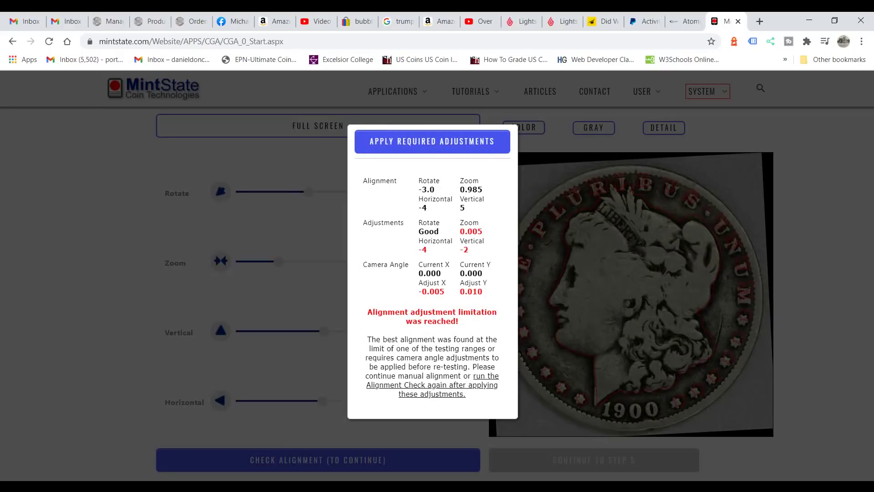
pyautogui.click(433, 142)
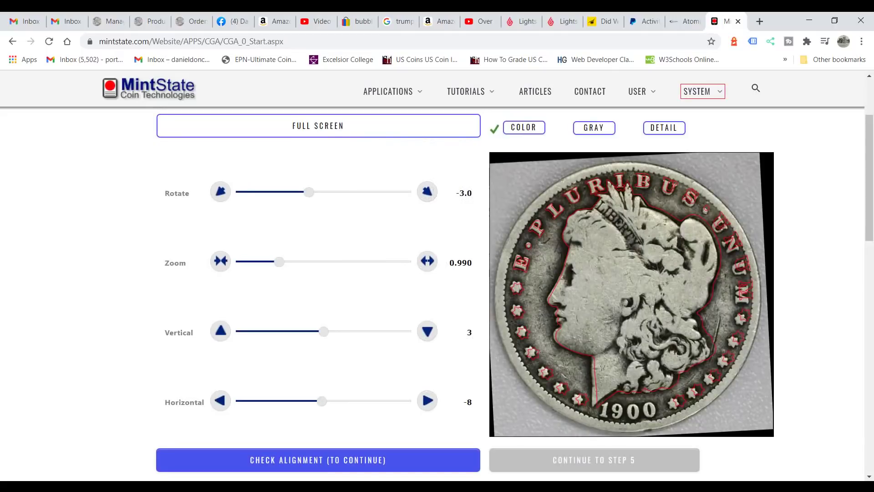
# Step: Rotate the obverse image further counterclockwise to -5.1
pyautogui.click(220, 192)
pyautogui.click(221, 192)
pyautogui.click(220, 191)
pyautogui.click(221, 192)
pyautogui.click(220, 191)
pyautogui.click(220, 192)
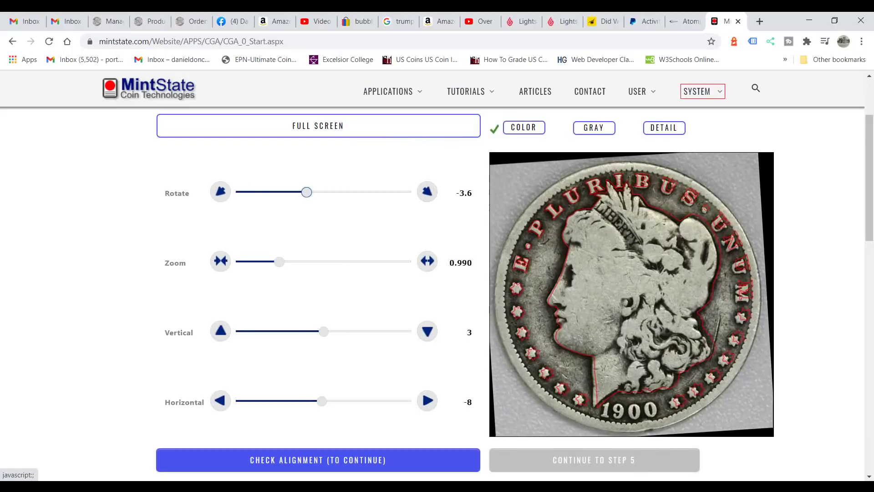
pyautogui.click(221, 191)
pyautogui.click(220, 191)
pyautogui.click(221, 192)
pyautogui.moveTo(301, 192); pyautogui.dragTo(299, 192)
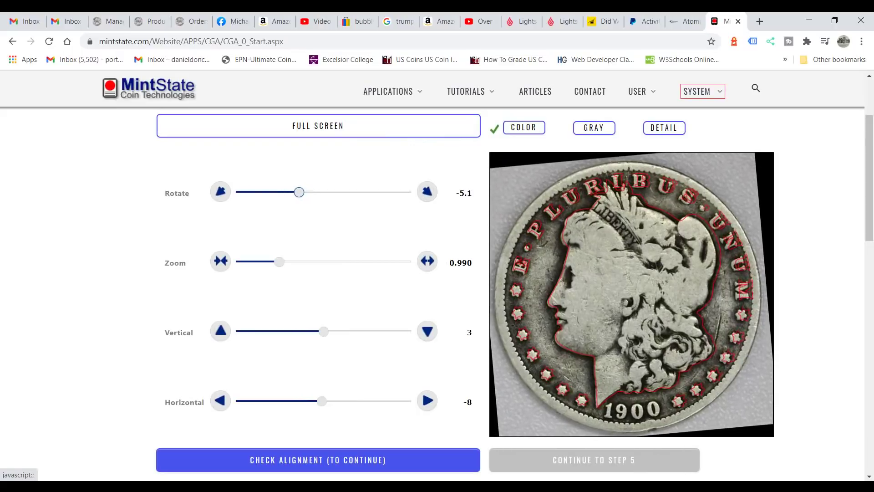
# Step: Shift the obverse image to the right to a horizontal offset of -3
pyautogui.click(427, 400)
pyautogui.click(427, 400)
pyautogui.click(427, 401)
pyautogui.press('Right')
pyautogui.press('Right')
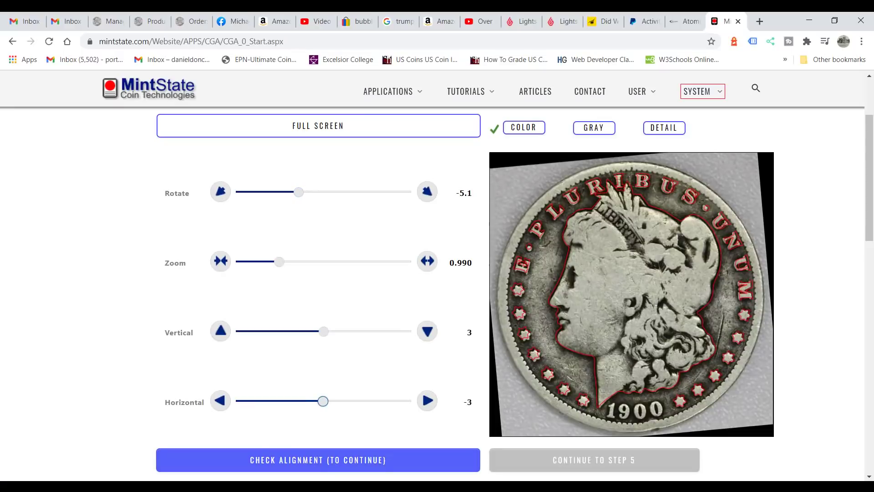
# Step: Check the obverse alignment again, apply the required adjustments, and continue to Step 5
pyautogui.click(318, 460)
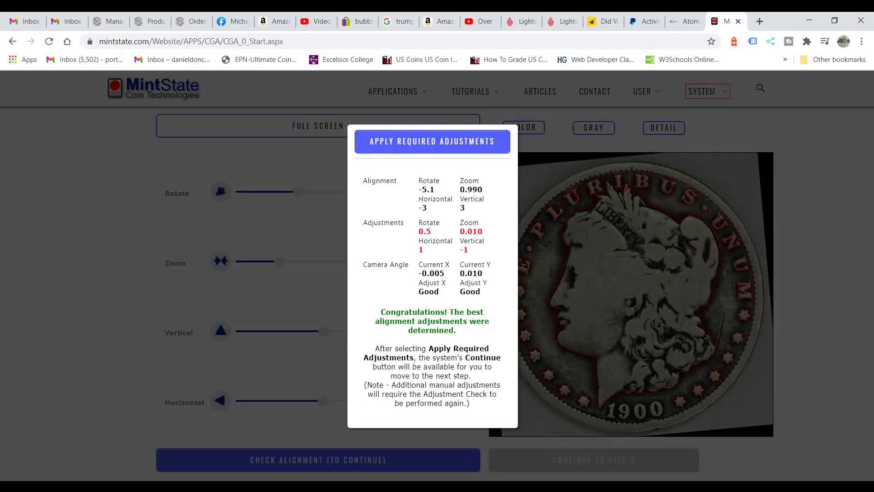
pyautogui.click(432, 141)
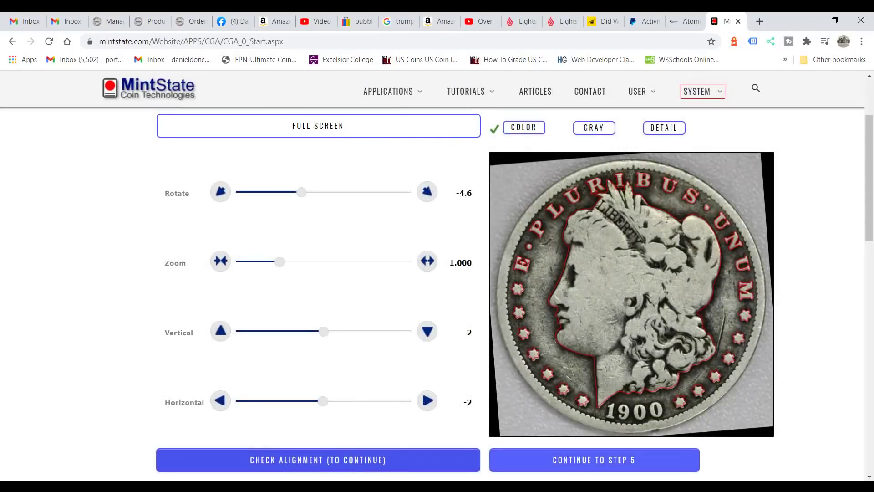
pyautogui.click(594, 460)
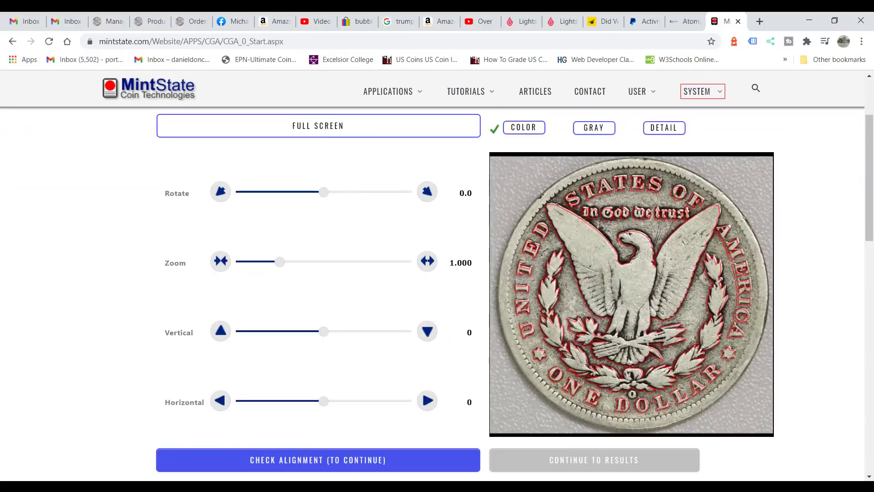
# Step: Set the reverse image's horizontal offset to -1 and vertical offset to 1, and run the alignment check
pyautogui.click(428, 400)
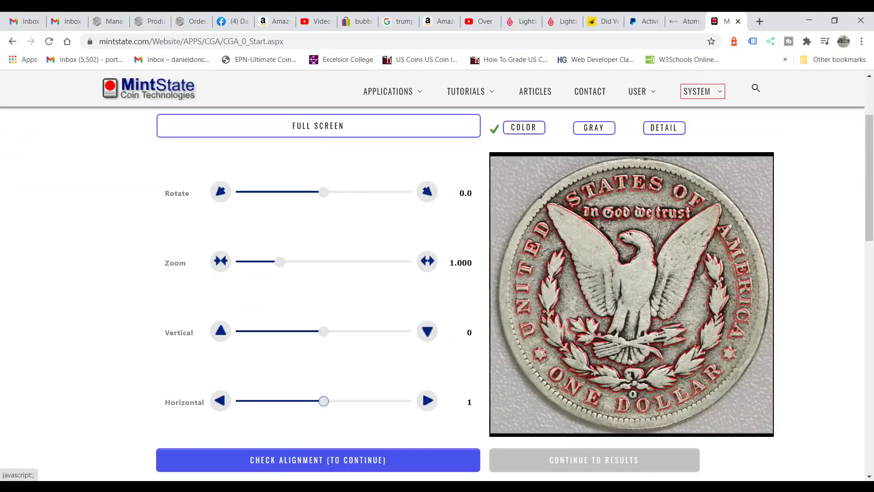
pyautogui.click(220, 401)
pyautogui.click(220, 401)
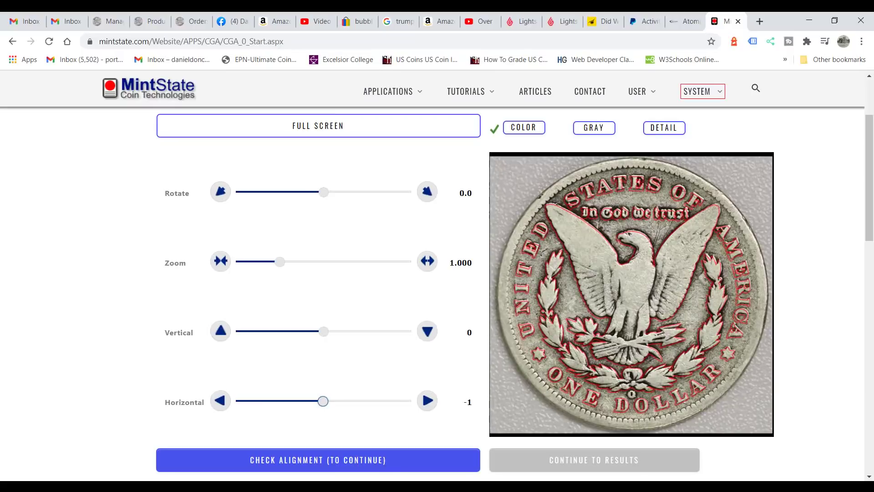
pyautogui.click(427, 331)
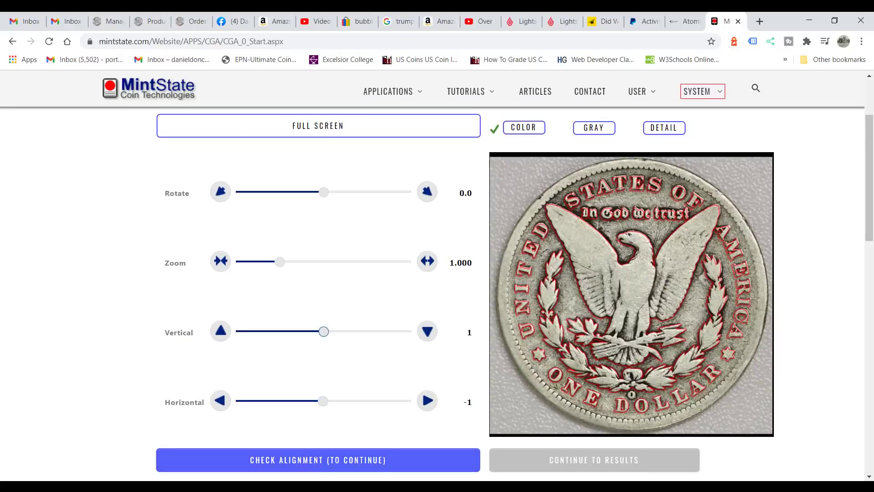
pyautogui.click(318, 460)
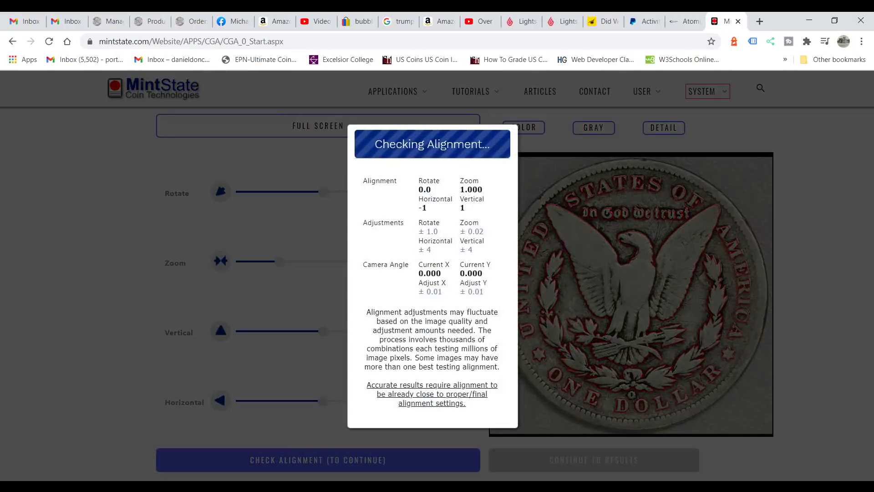